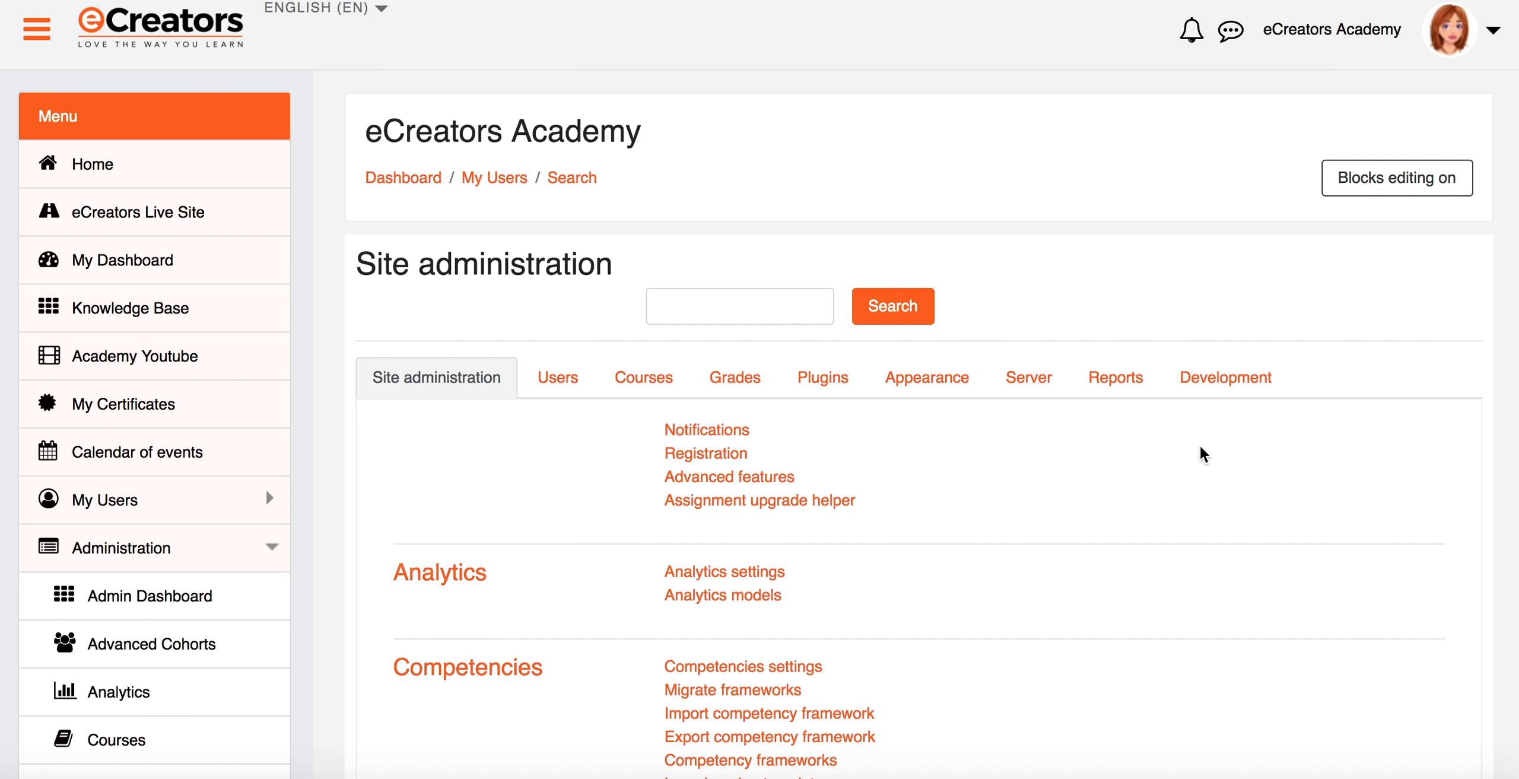
- Open the Site administrators page from the user permissions in the site administration
{"action": "scroll", "coordinate": [983, 499], "scroll_direction": "down", "scroll_amount": 2}
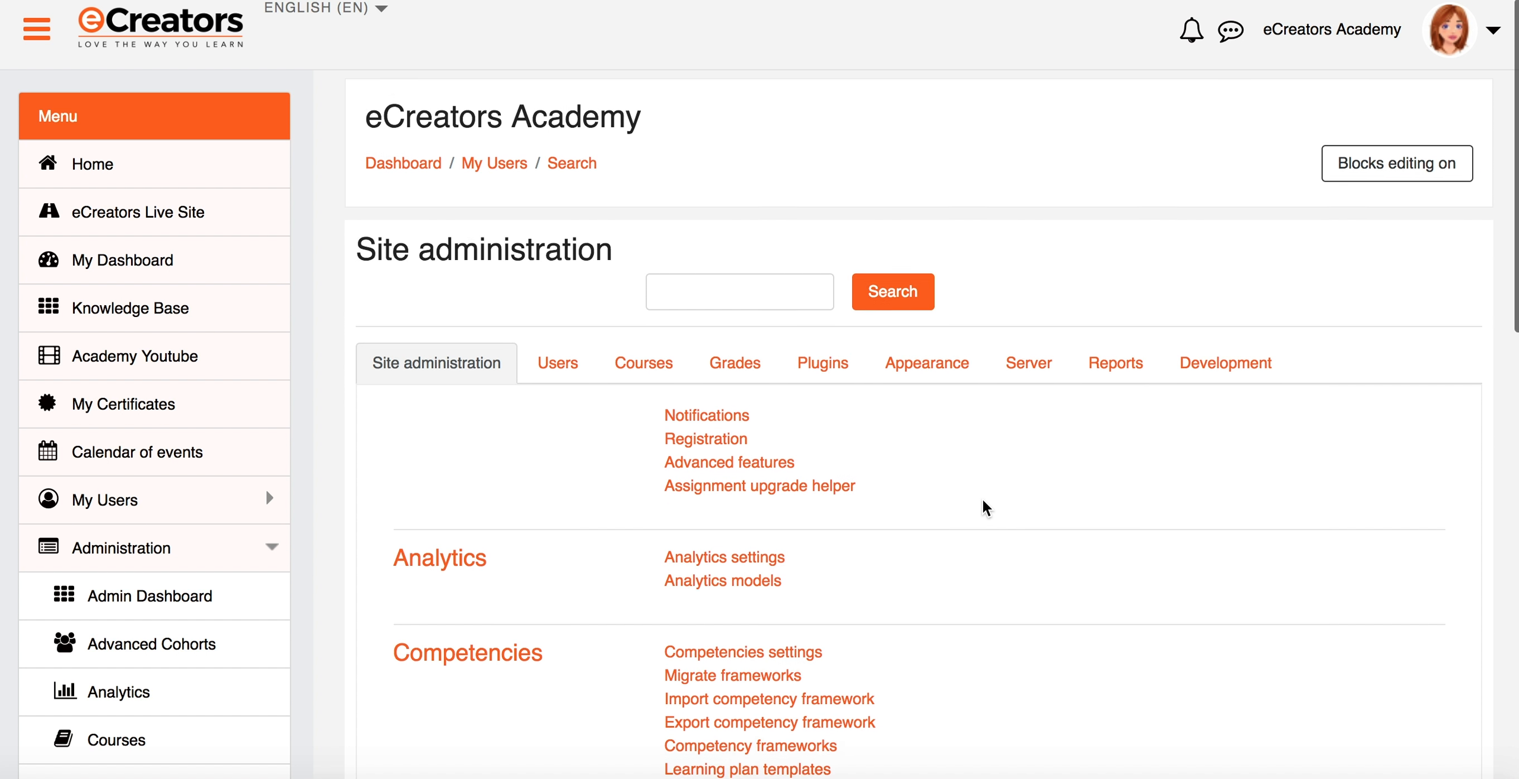
{"action": "scroll", "coordinate": [693, 443], "scroll_direction": "up", "scroll_amount": 1}
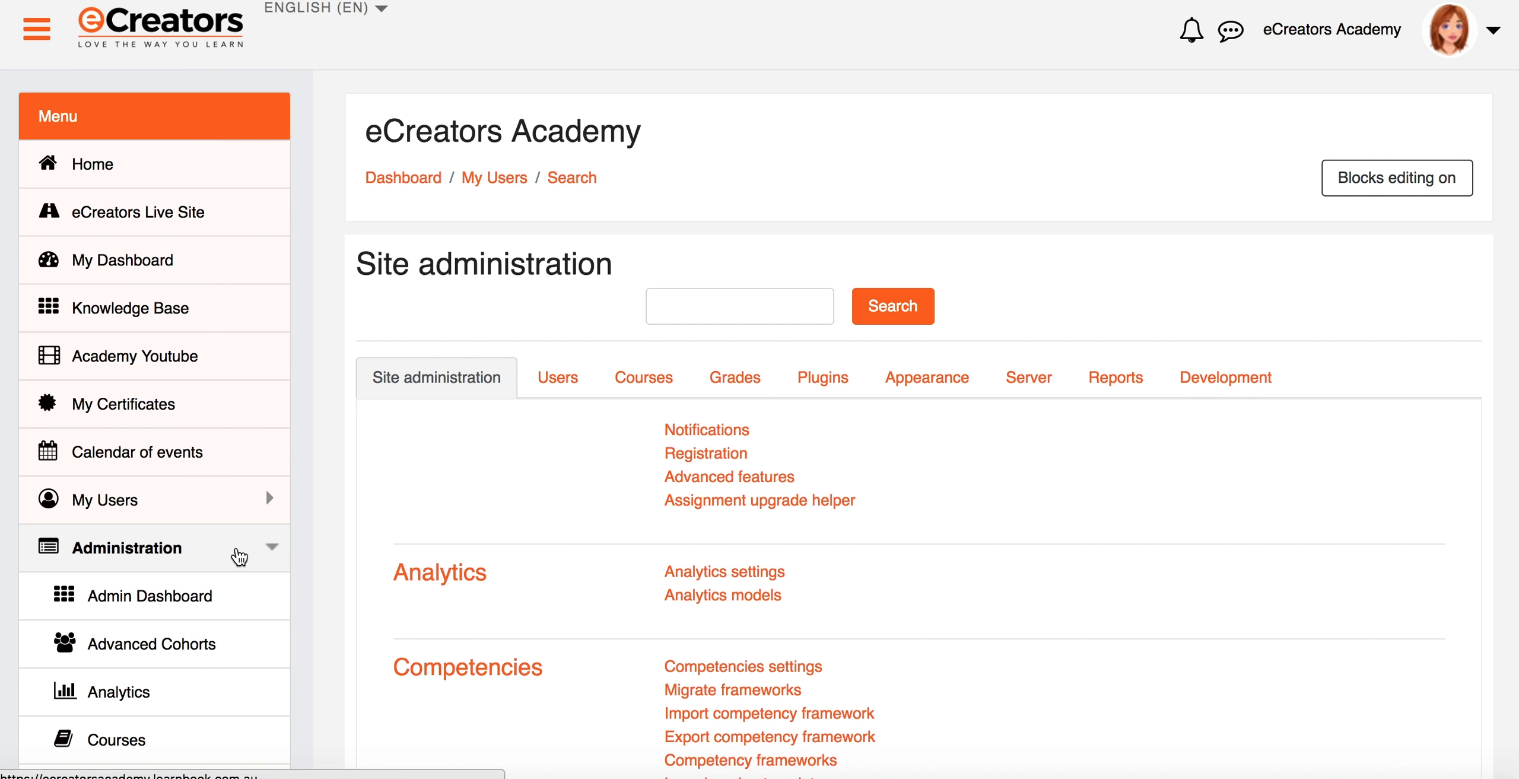
{"action": "scroll", "coordinate": [253, 557], "scroll_direction": "down", "scroll_amount": 5}
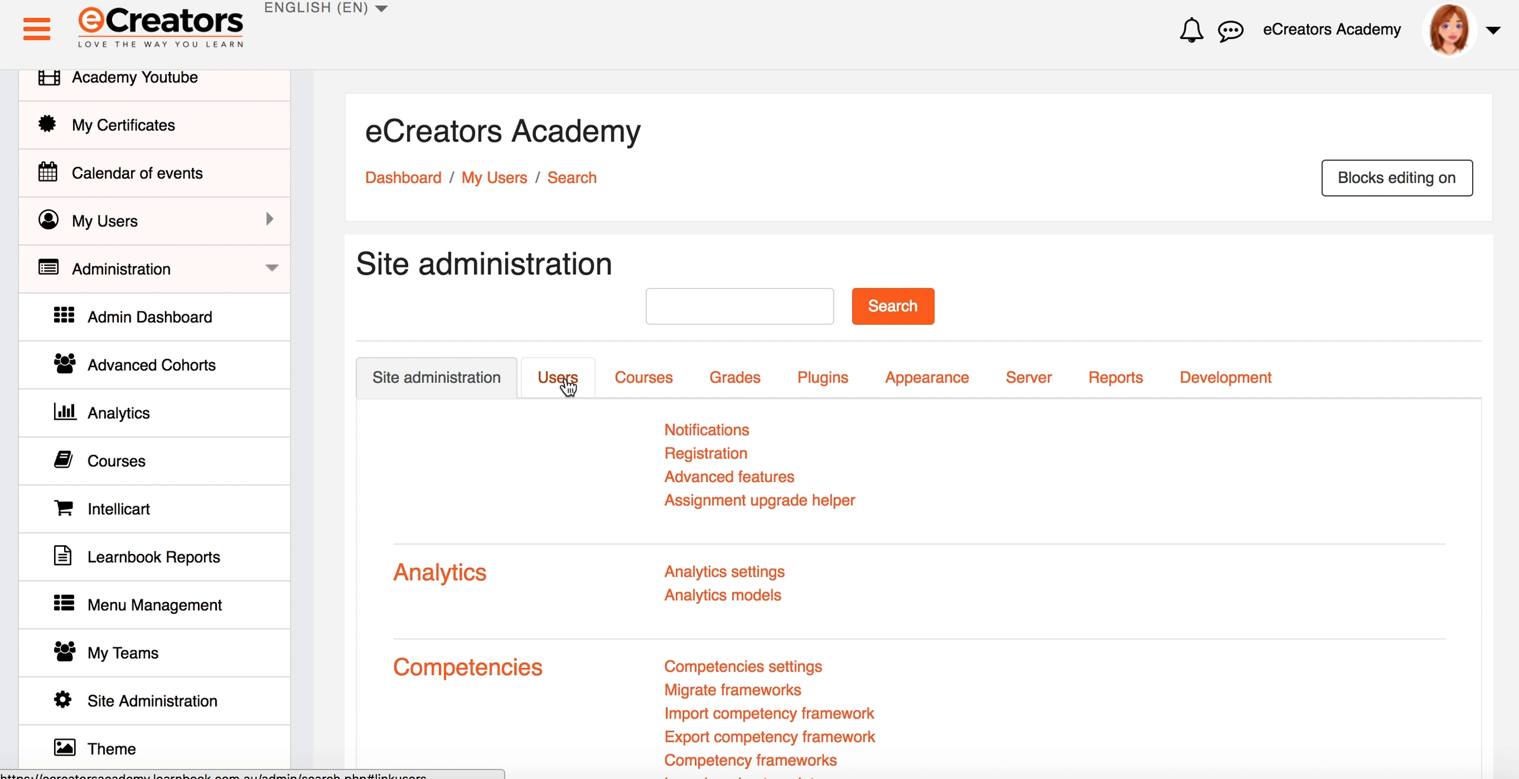
{"action": "left_click", "coordinate": [567, 382]}
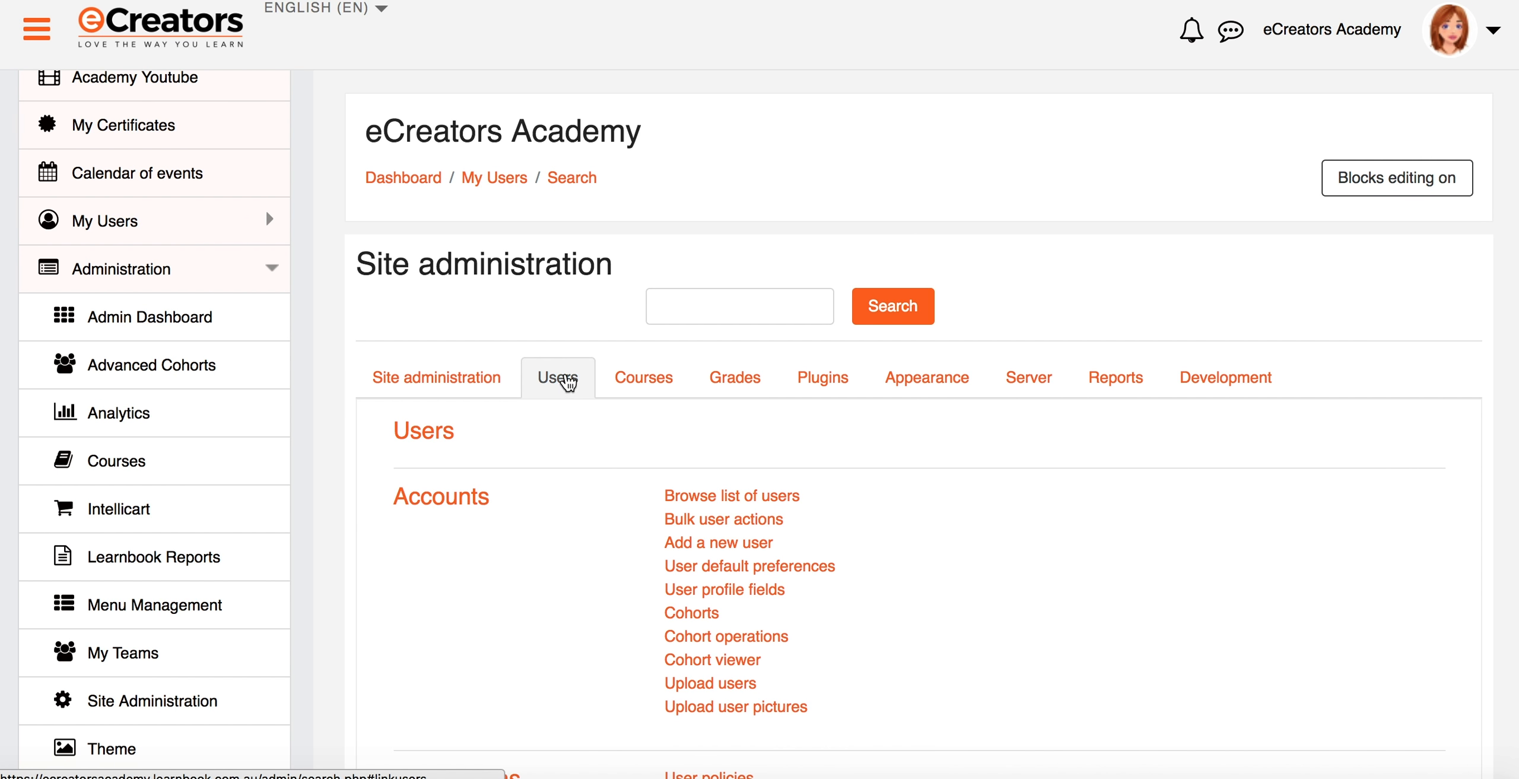
{"action": "scroll", "coordinate": [567, 389], "scroll_direction": "down", "scroll_amount": 3}
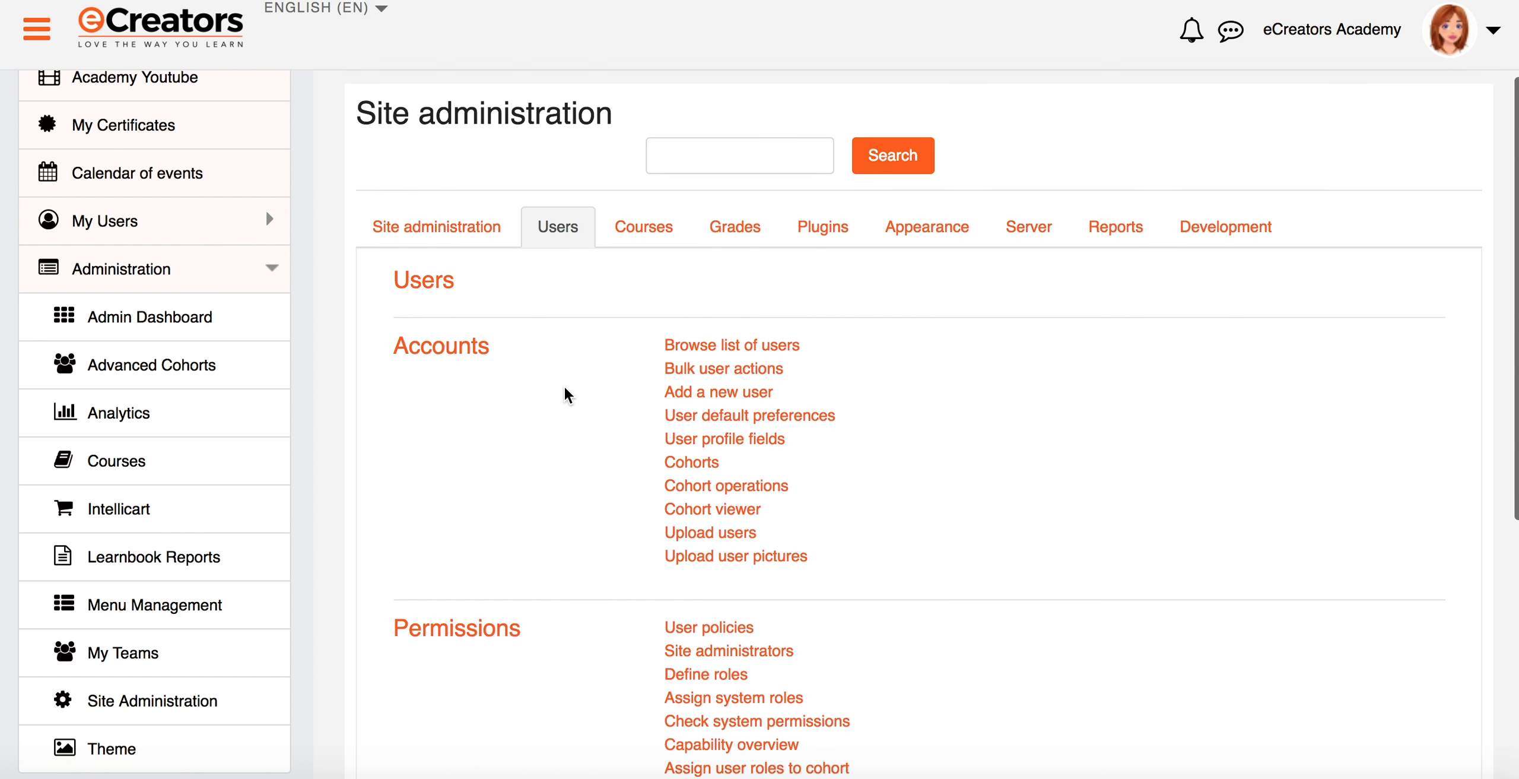
{"action": "scroll", "coordinate": [567, 395], "scroll_direction": "down", "scroll_amount": 4}
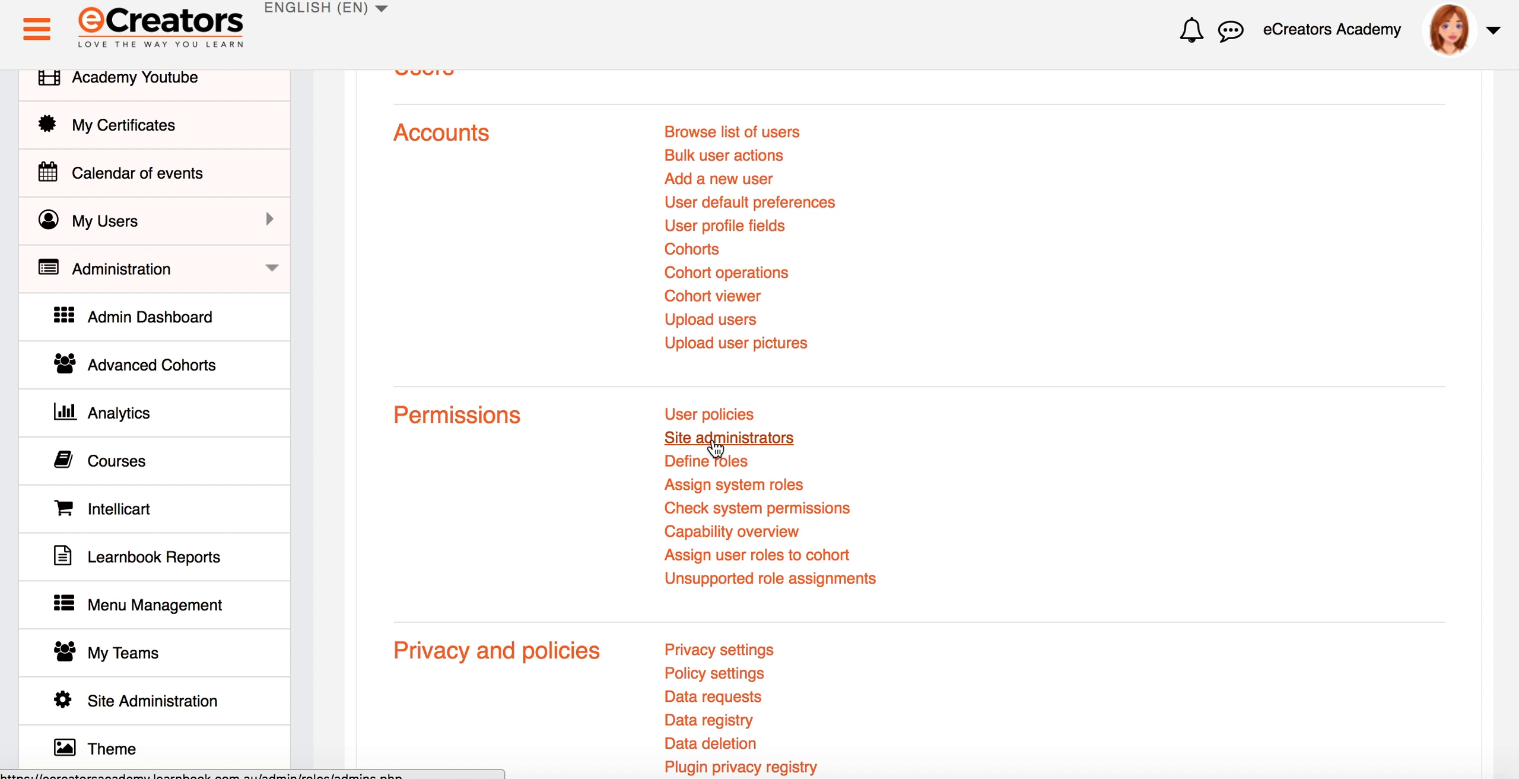
{"action": "left_click", "coordinate": [716, 443]}
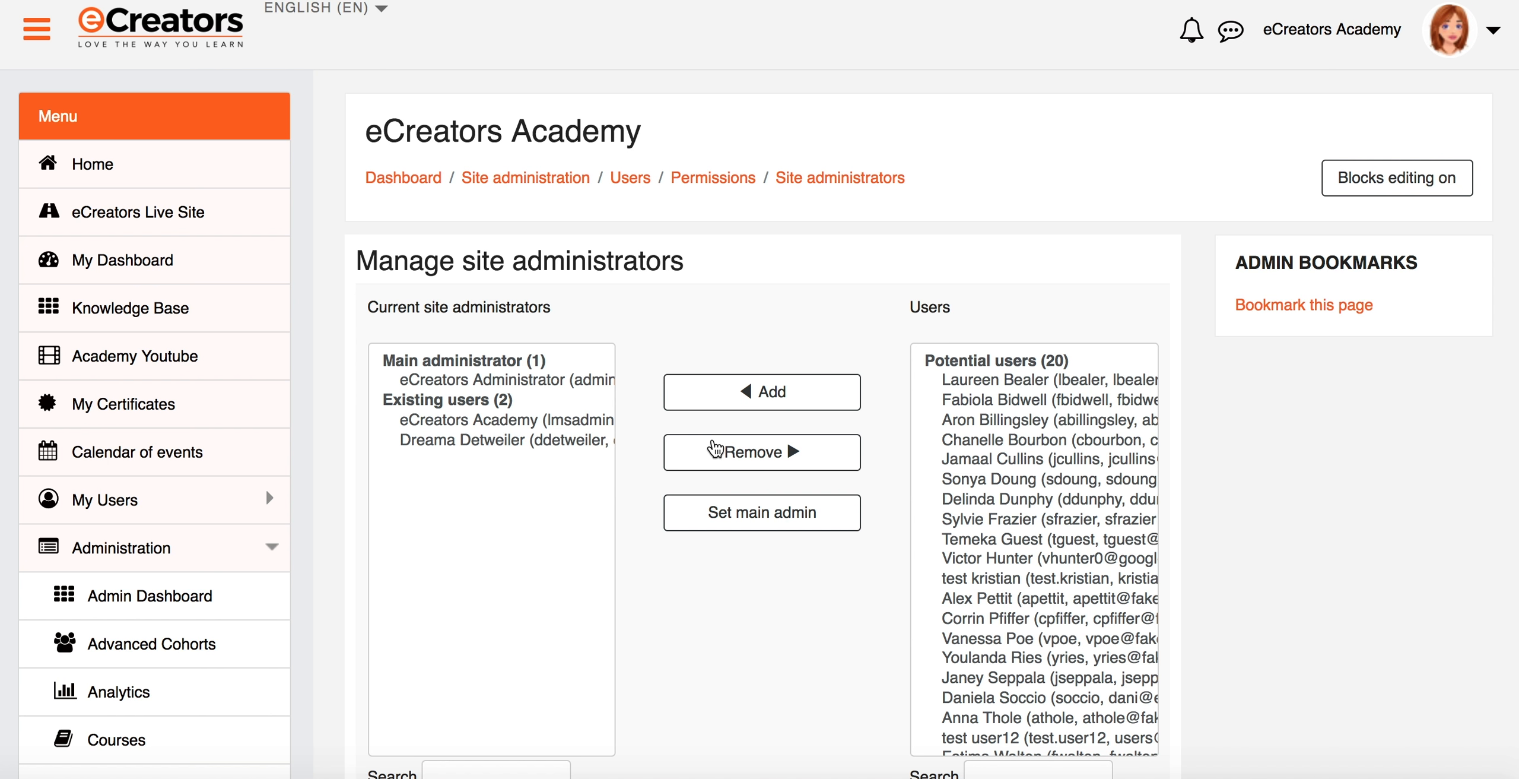
- Search the potential users for "test" and add test user12 as a site administrator, confirming the addition
{"action": "scroll", "coordinate": [715, 449], "scroll_direction": "down", "scroll_amount": 3}
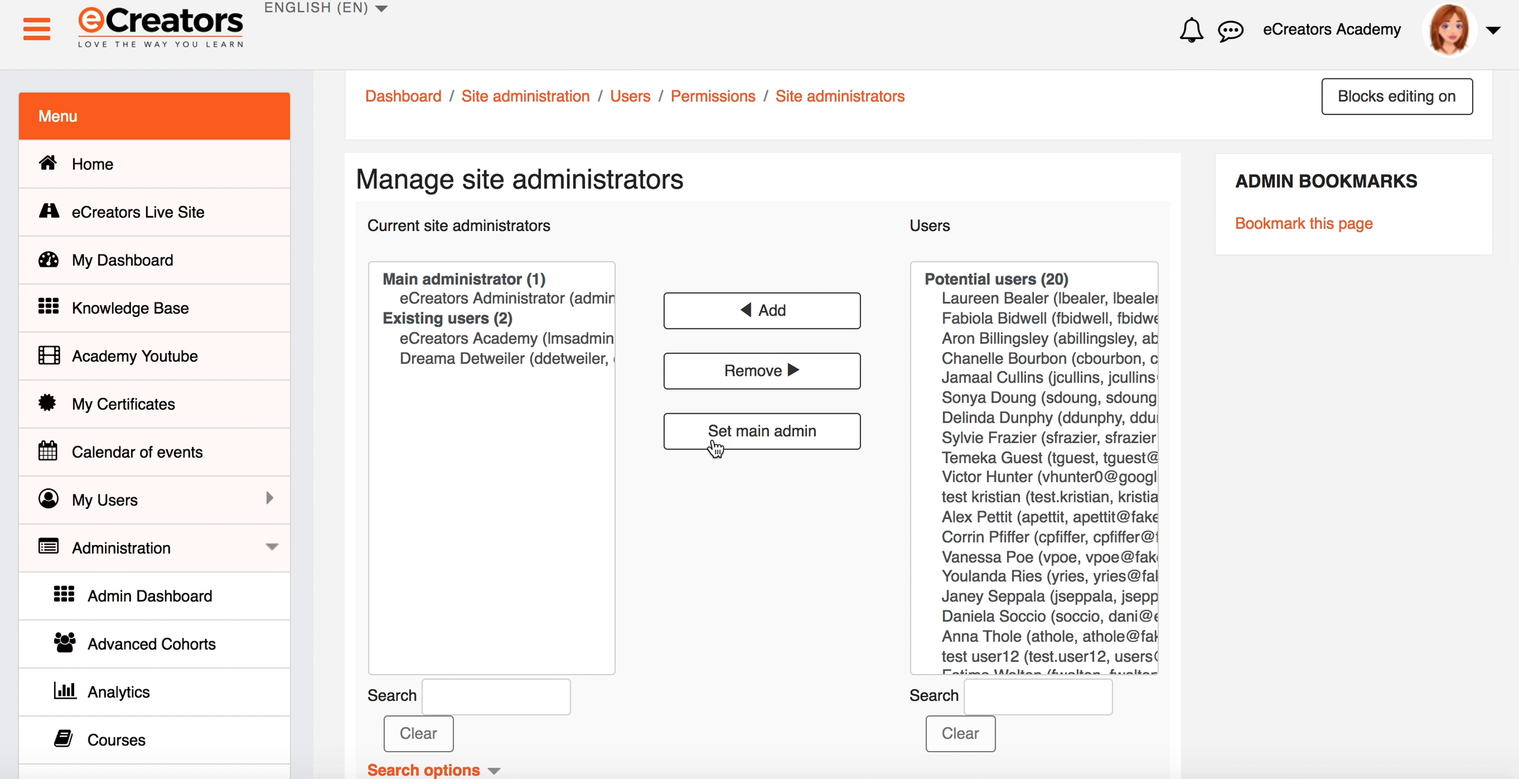
{"action": "scroll", "coordinate": [780, 504], "scroll_direction": "down", "scroll_amount": 1}
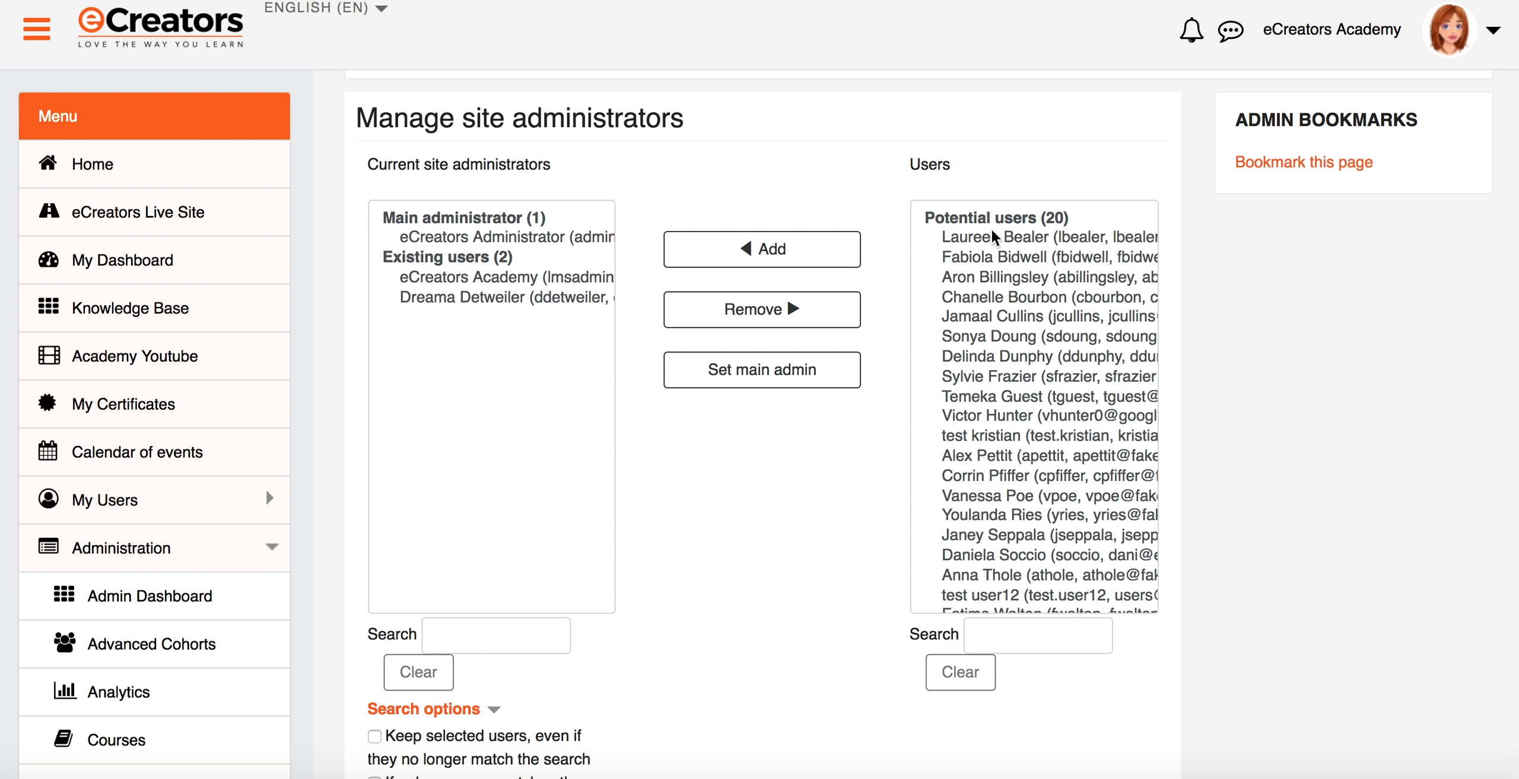
{"action": "left_click", "coordinate": [1032, 633]}
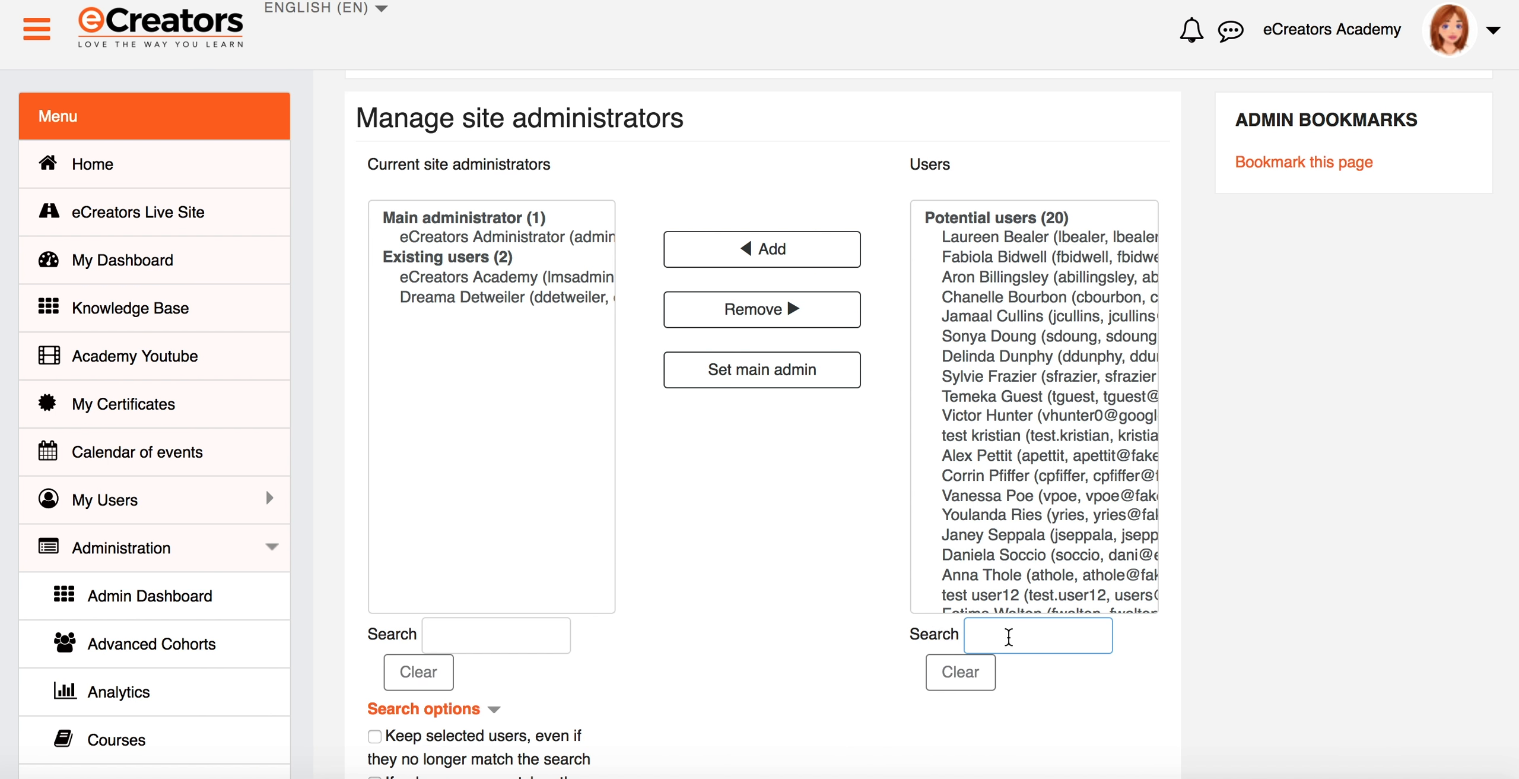
{"action": "type", "text": "test"}
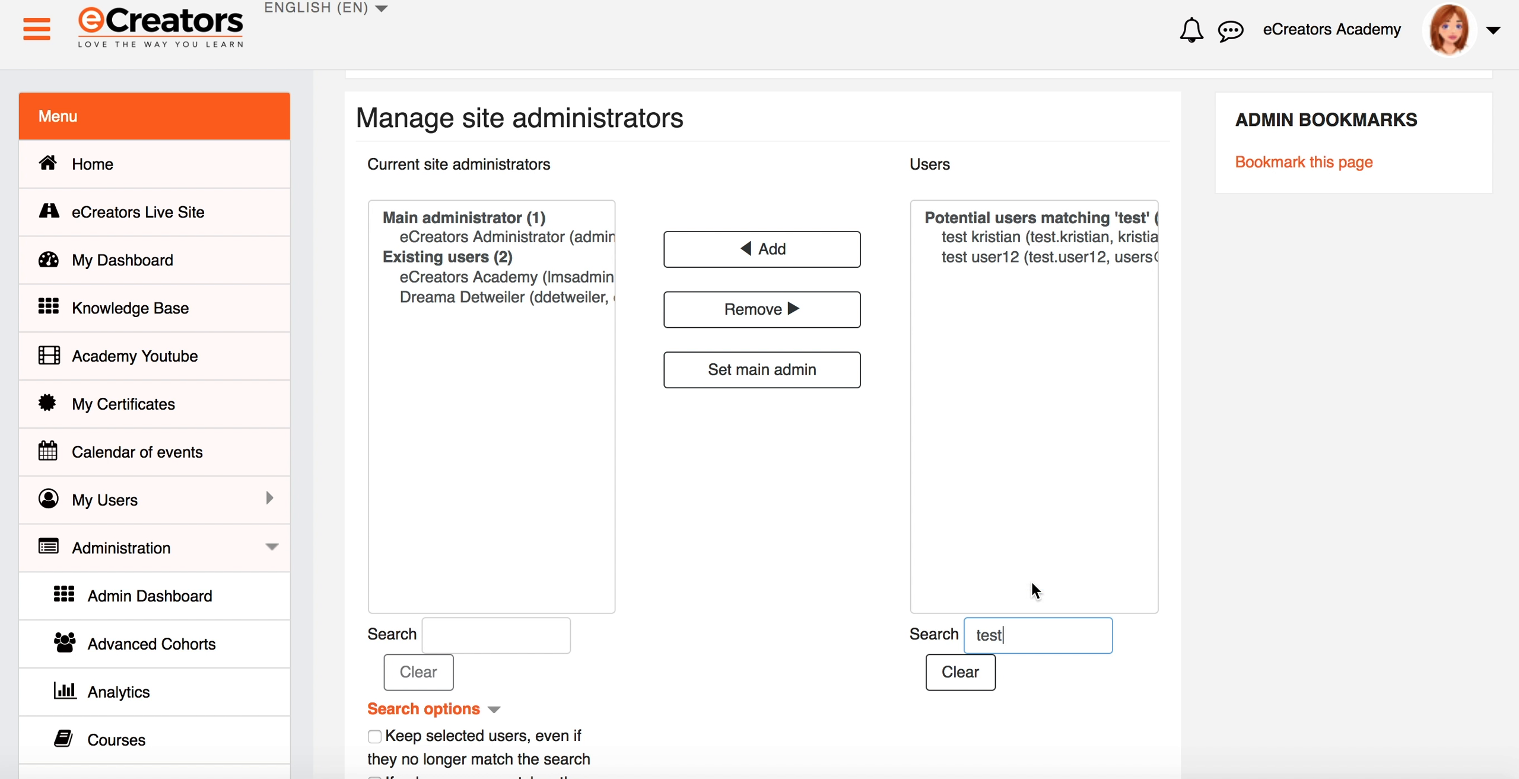
{"action": "left_click", "coordinate": [999, 266]}
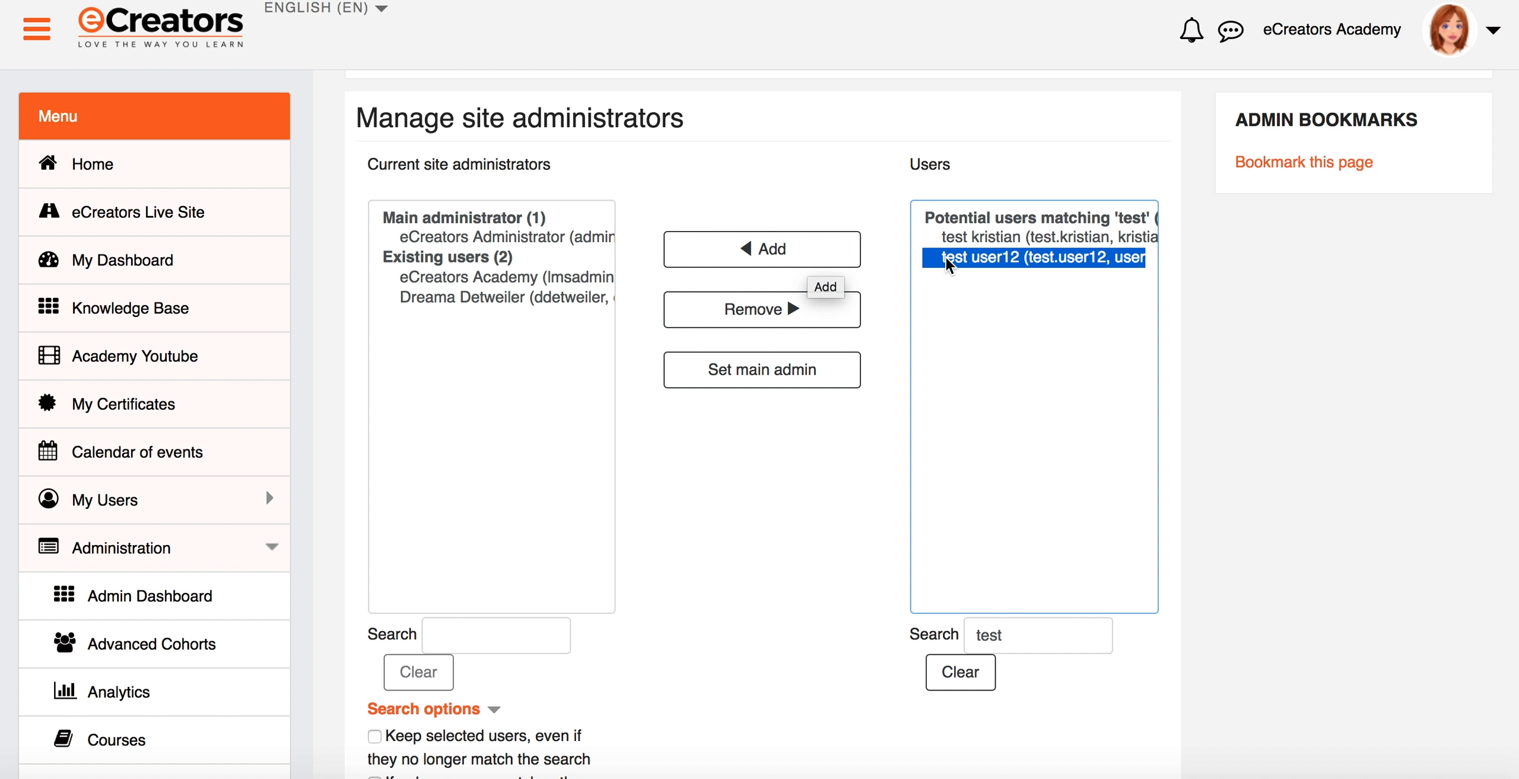
{"action": "left_click", "coordinate": [833, 258]}
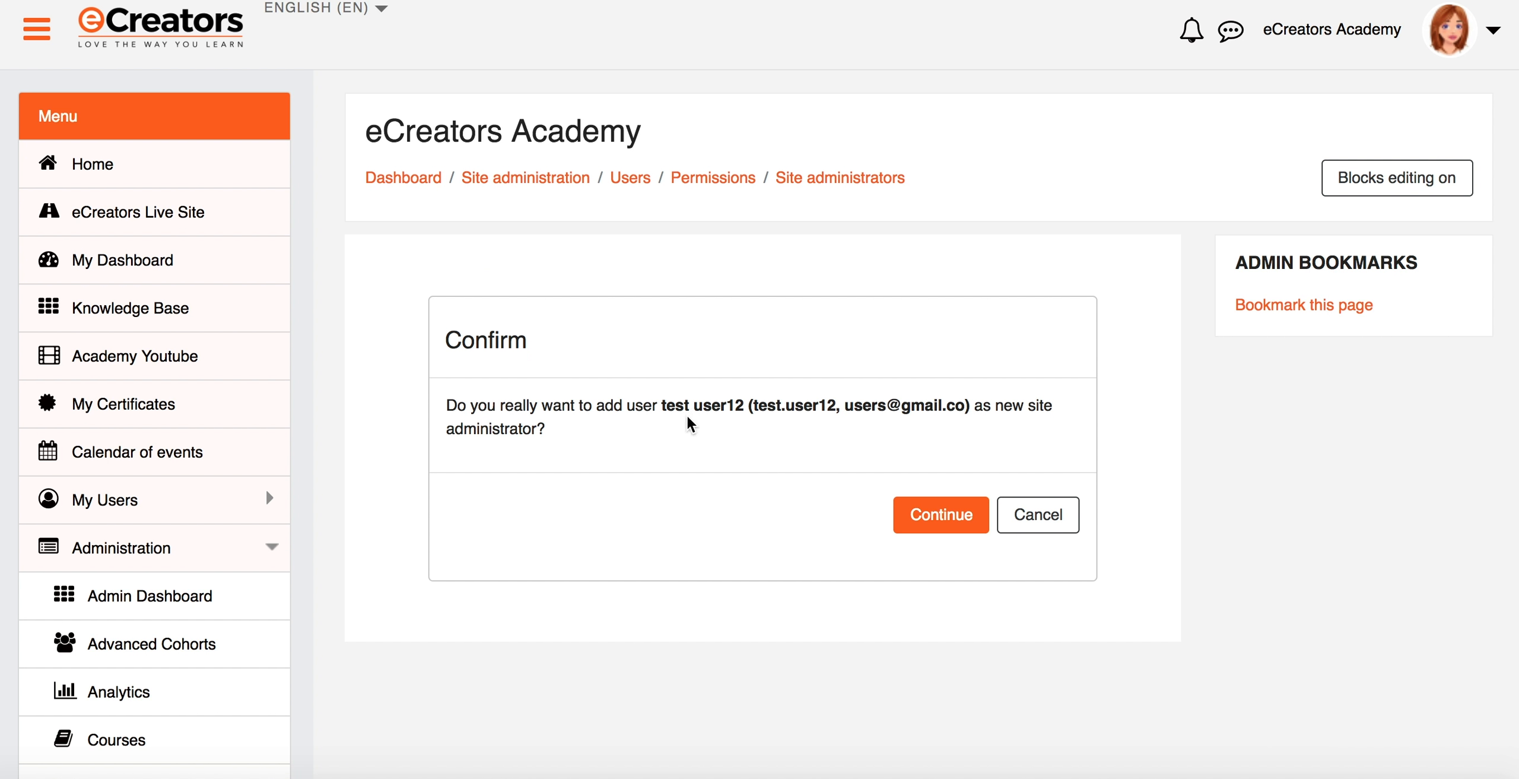
{"action": "left_click", "coordinate": [936, 520]}
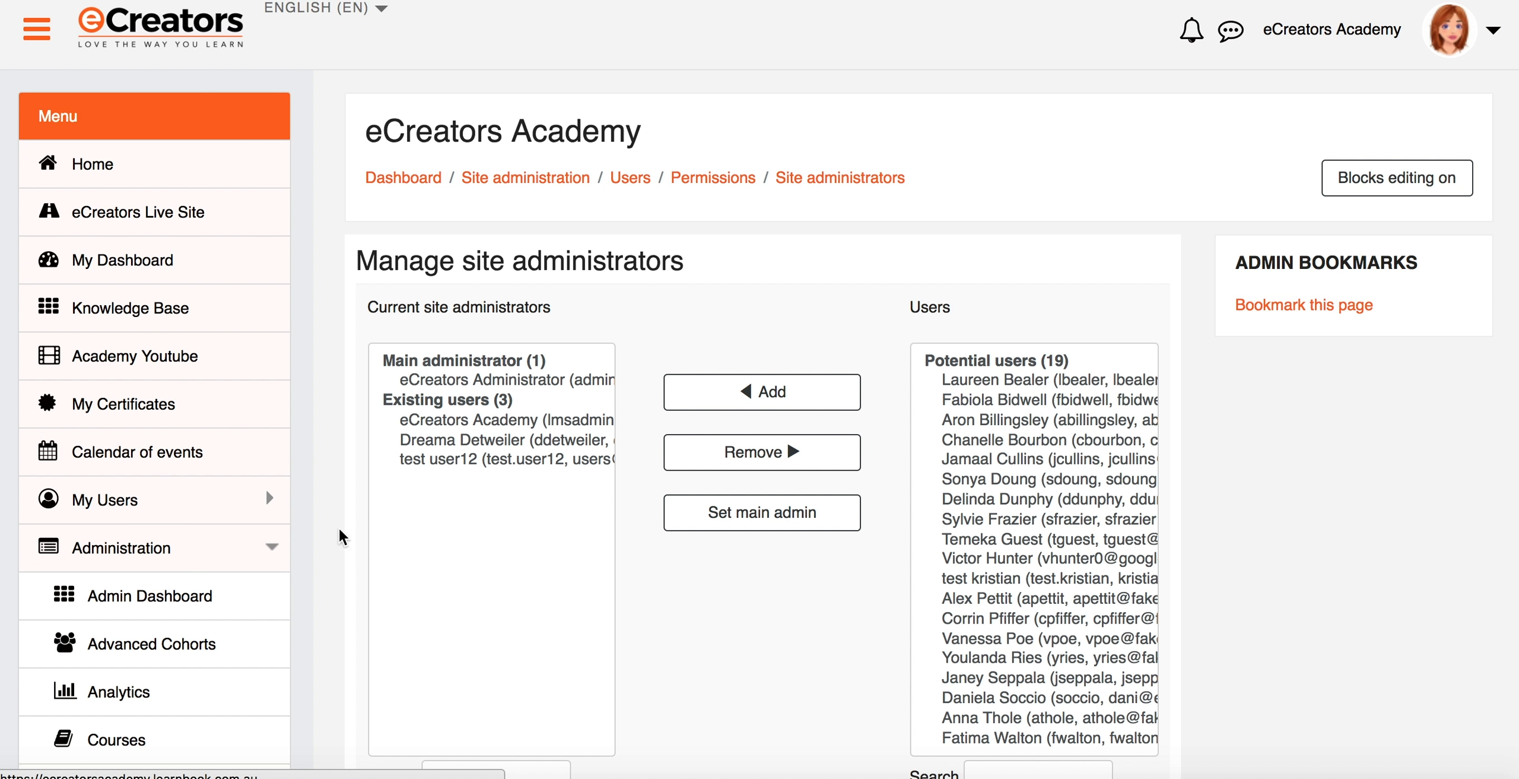
- Remove test user12 from the current site administrators and confirm the removal
{"action": "scroll", "coordinate": [435, 533], "scroll_direction": "down", "scroll_amount": 3}
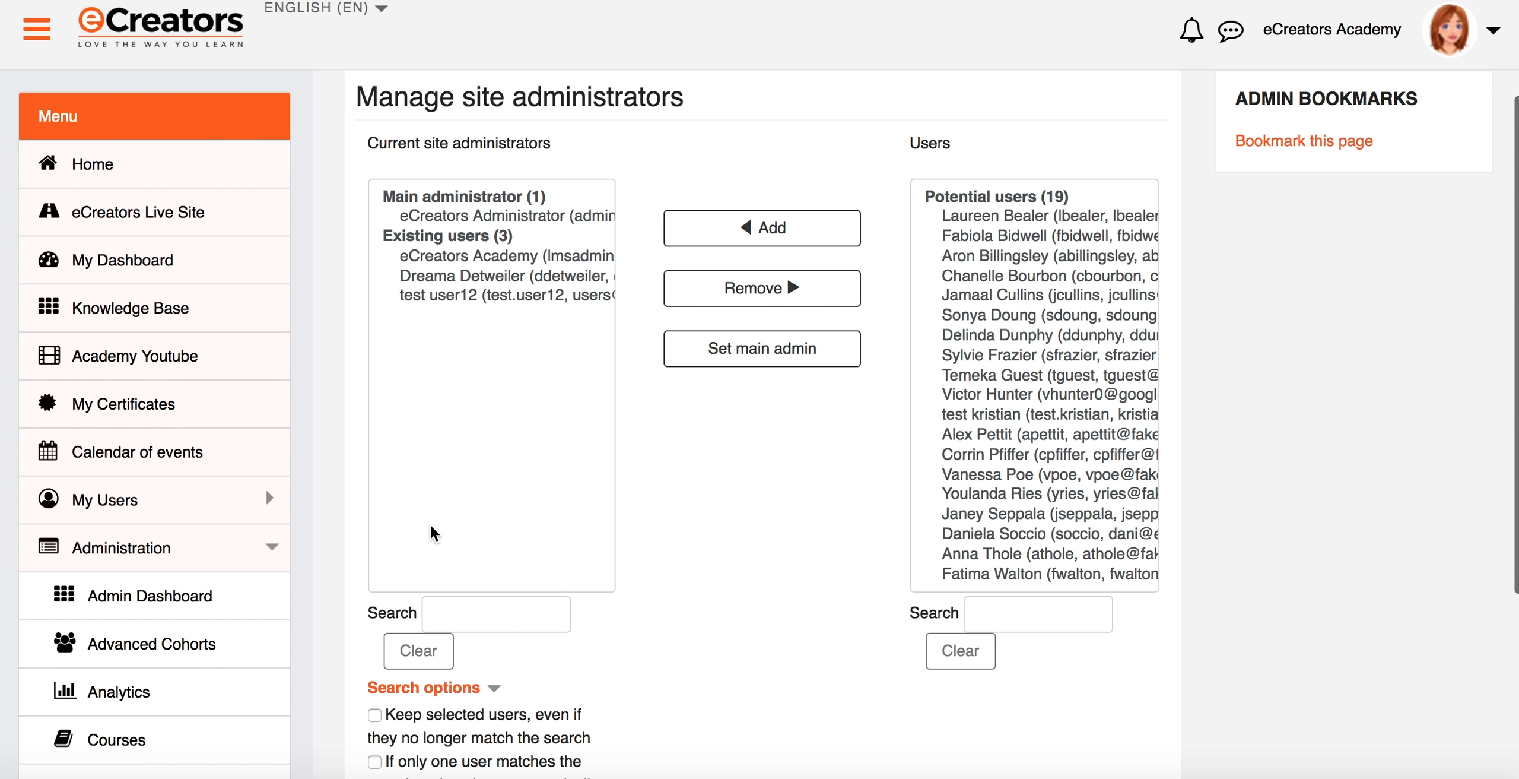
{"action": "scroll", "coordinate": [435, 533], "scroll_direction": "down", "scroll_amount": 3}
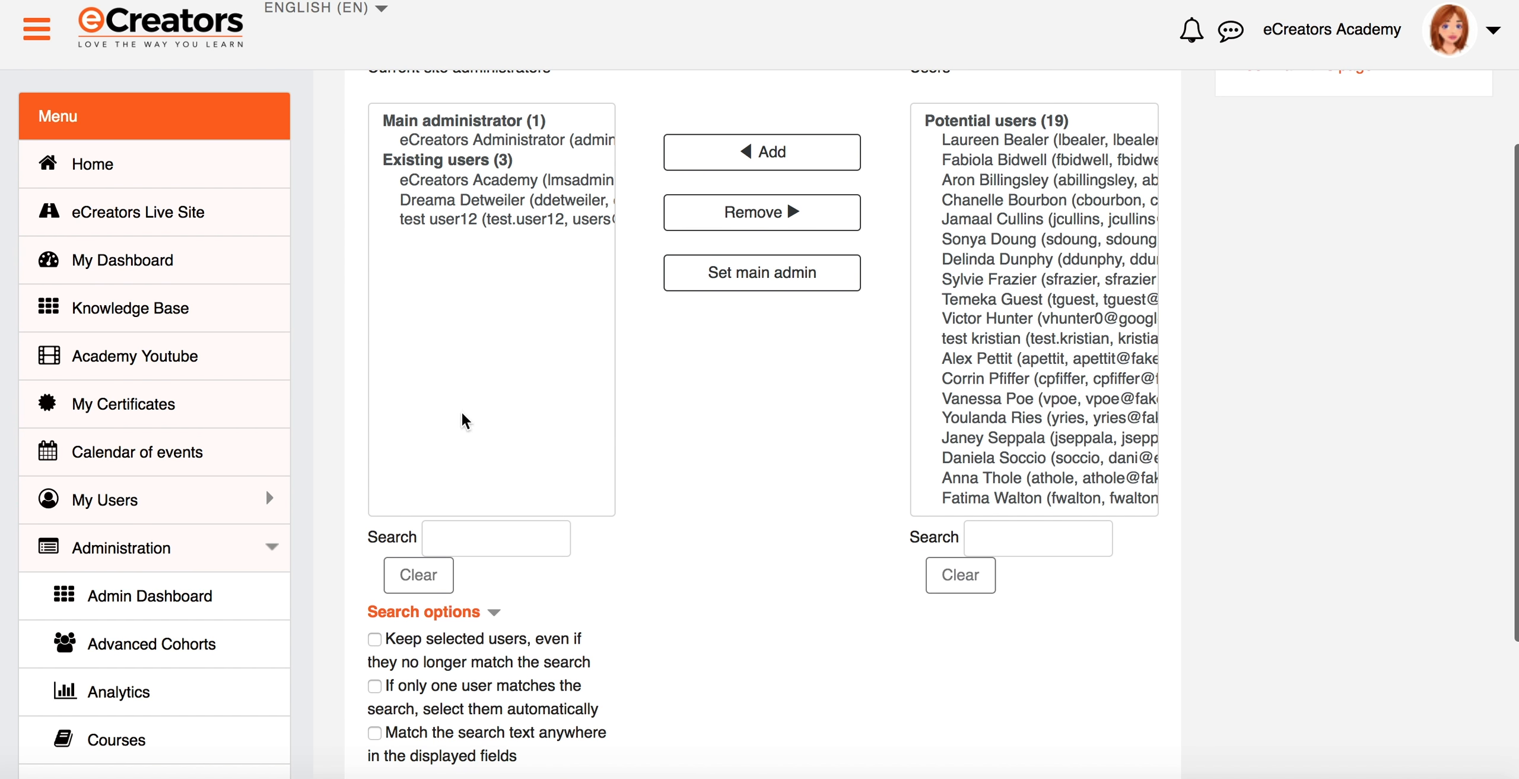
{"action": "left_click", "coordinate": [494, 220]}
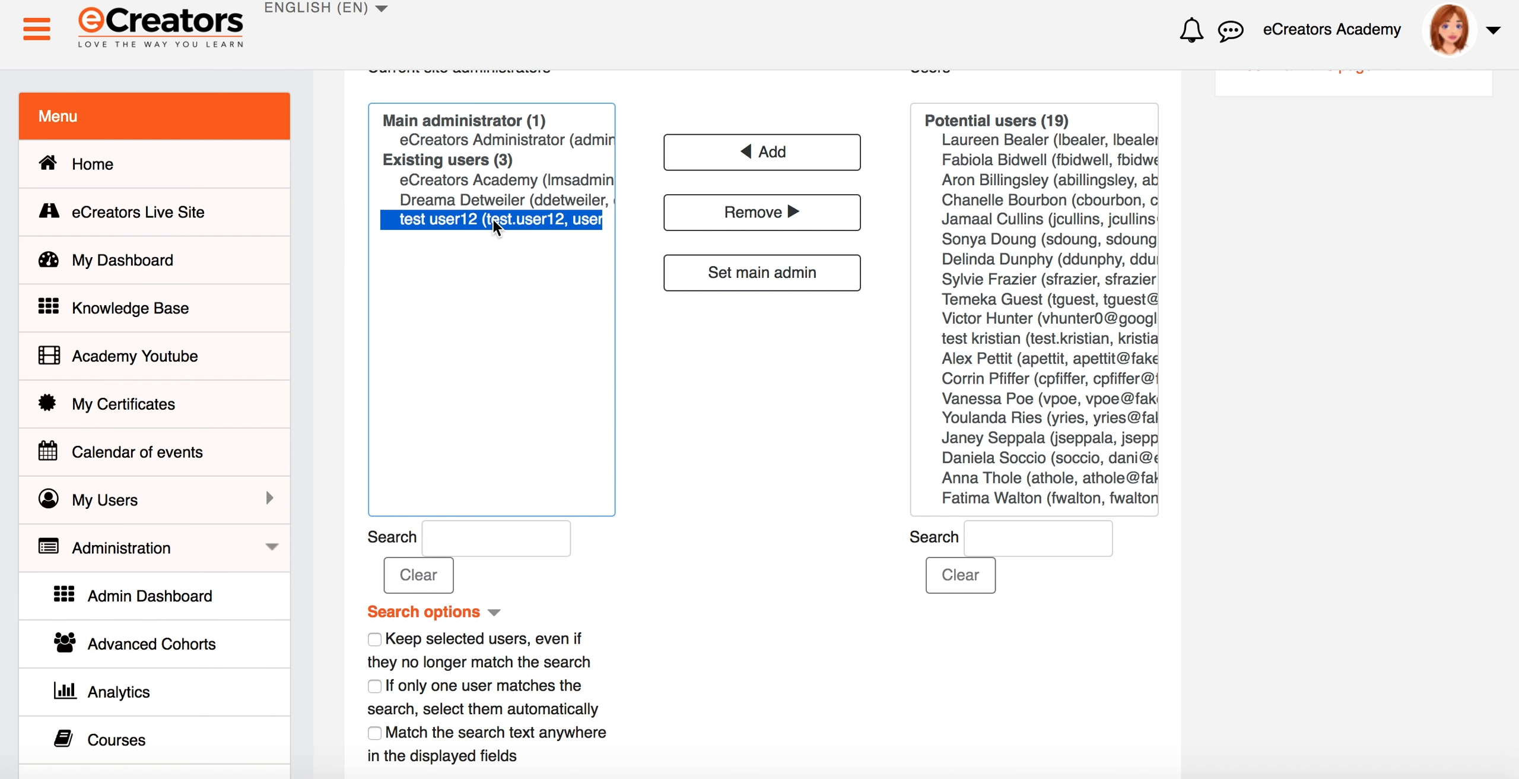
{"action": "scroll", "coordinate": [494, 227], "scroll_direction": "up", "scroll_amount": 1}
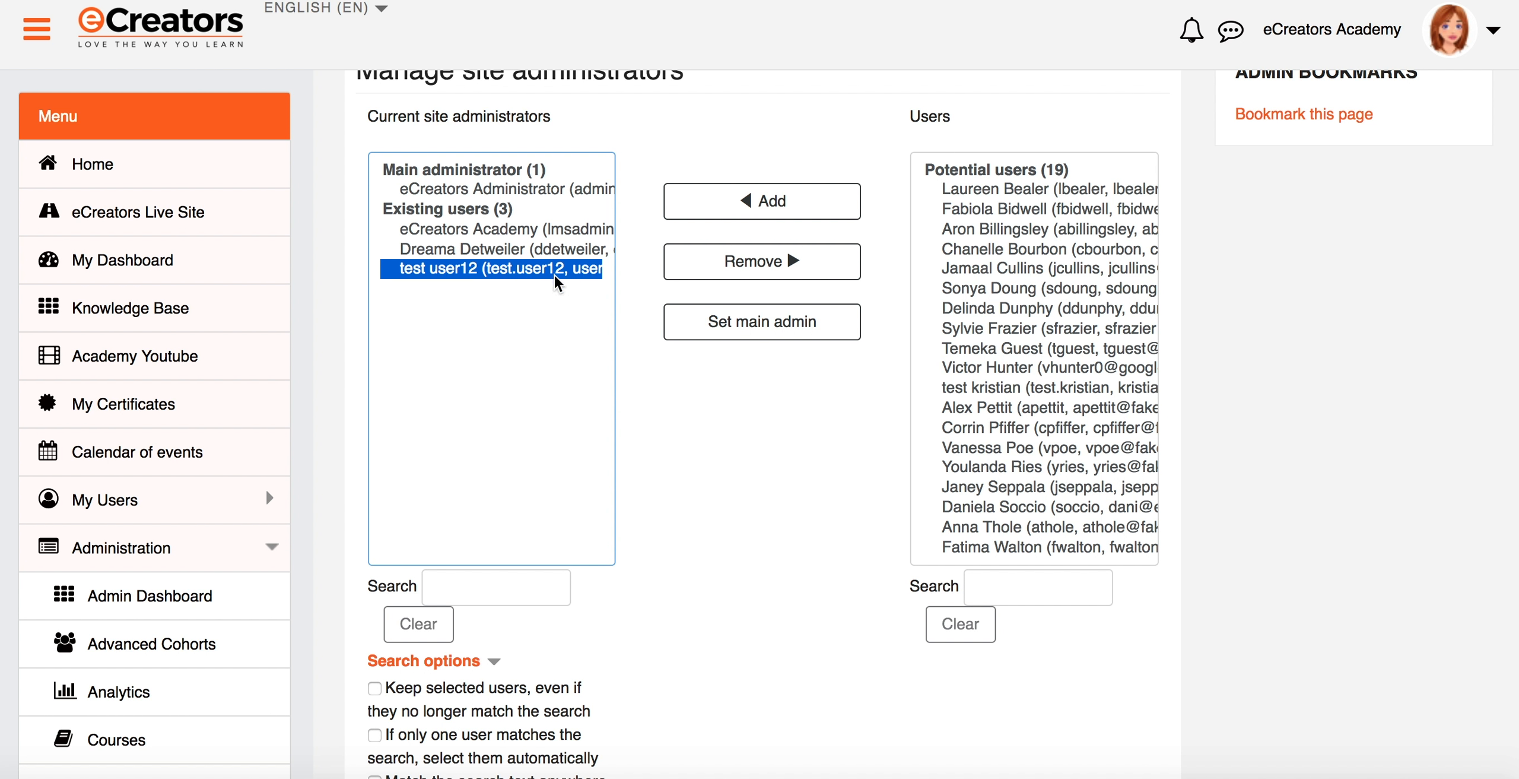
{"action": "left_click", "coordinate": [678, 368]}
{"action": "left_click", "coordinate": [490, 271]}
{"action": "left_click", "coordinate": [781, 274]}
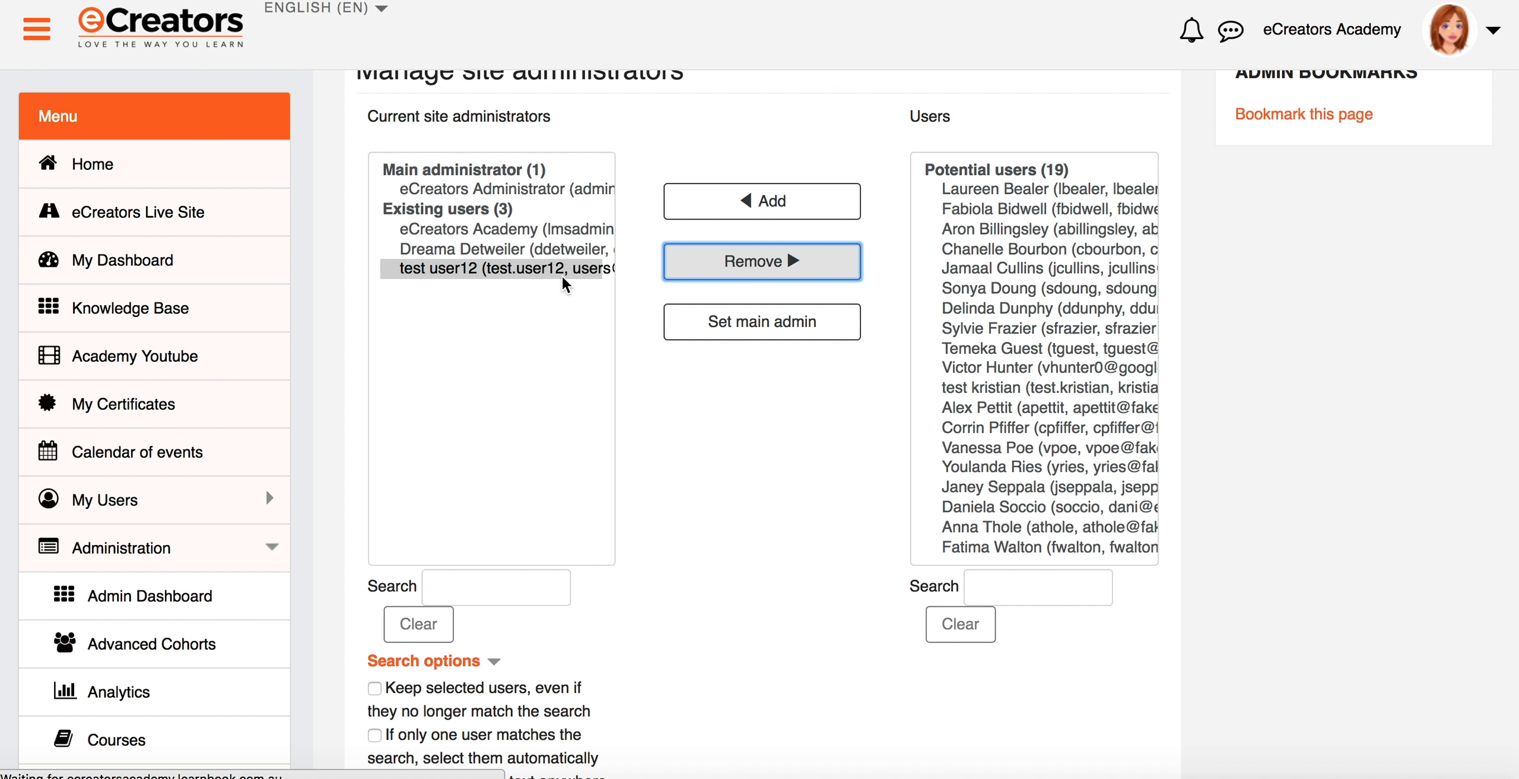
{"action": "left_click", "coordinate": [927, 515]}
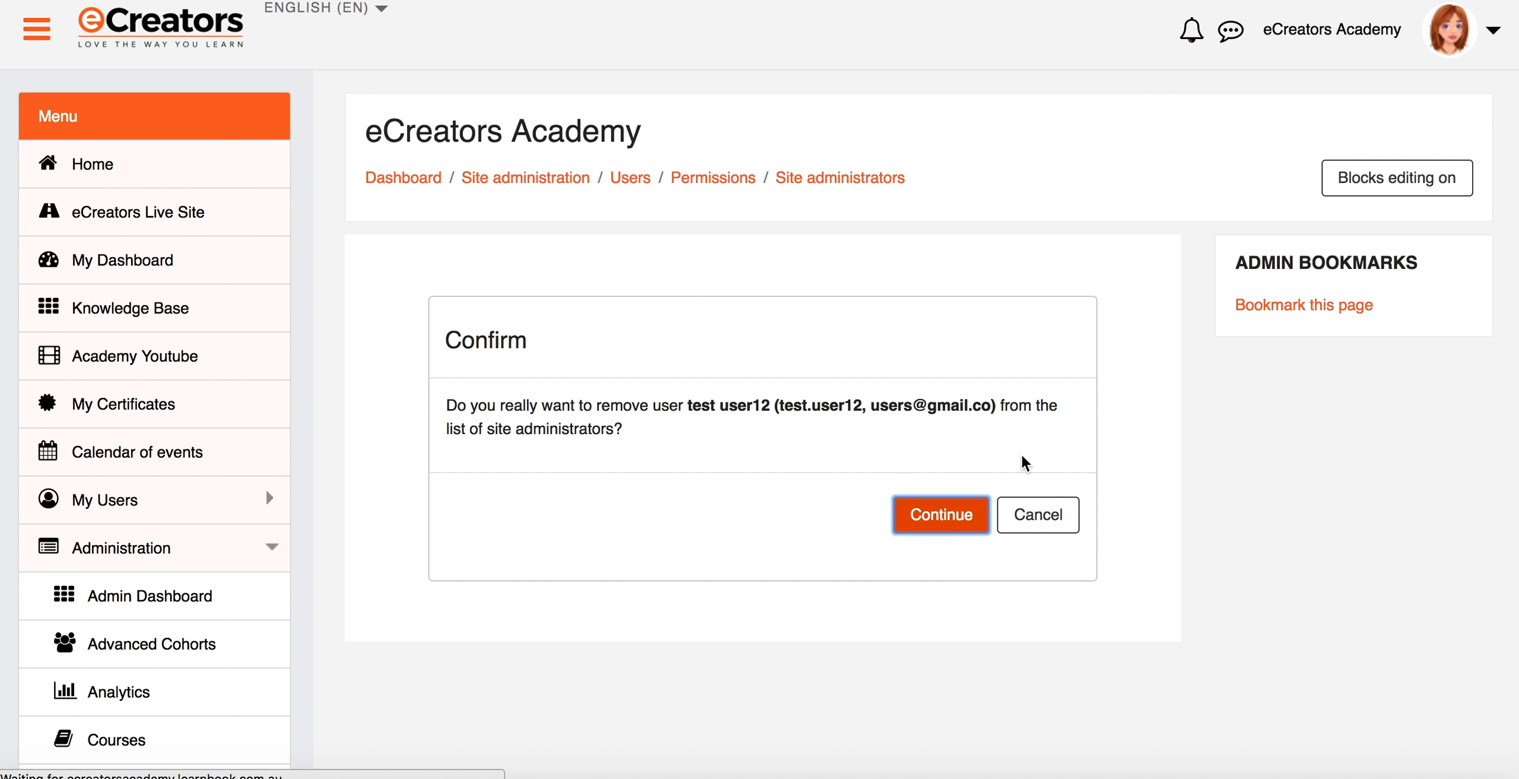
- Examine the Manage site administrators page, including the current administrators, potential users and search options
{"action": "scroll", "coordinate": [1098, 479], "scroll_direction": "down", "scroll_amount": 1}
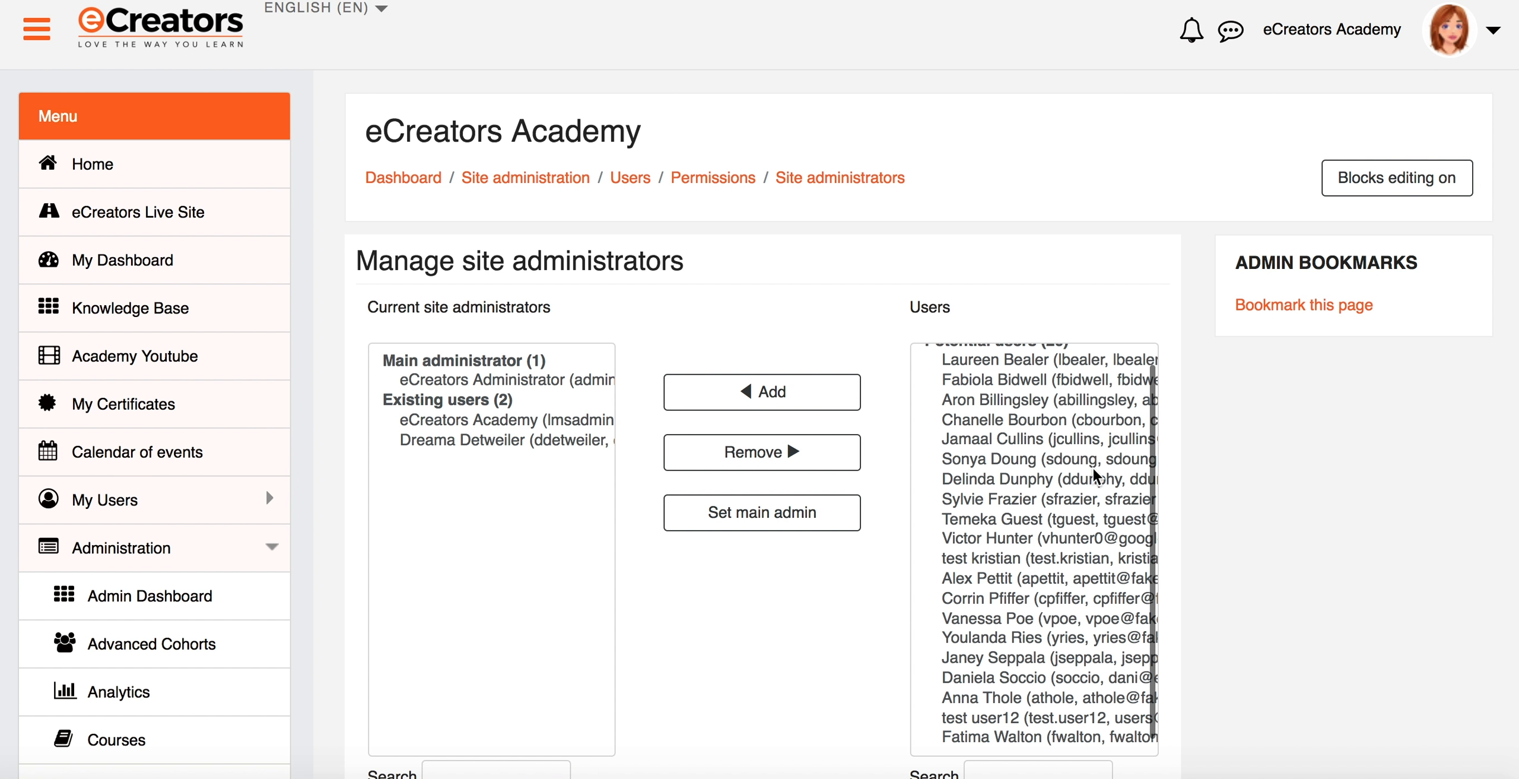
{"action": "scroll", "coordinate": [1068, 485], "scroll_direction": "up", "scroll_amount": 1}
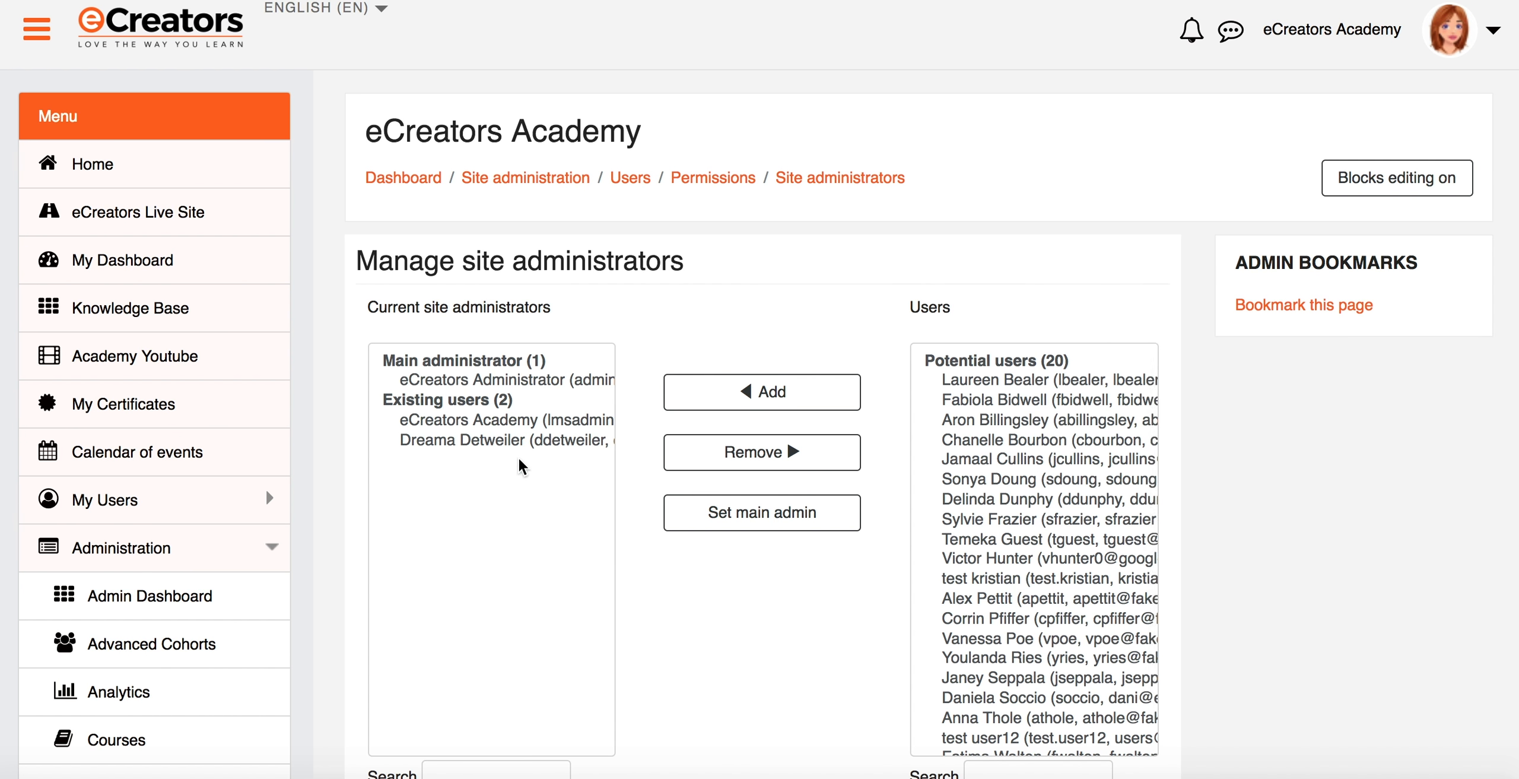
{"action": "scroll", "coordinate": [518, 469], "scroll_direction": "down", "scroll_amount": 2}
{"action": "scroll", "coordinate": [518, 468], "scroll_direction": "down", "scroll_amount": 5}
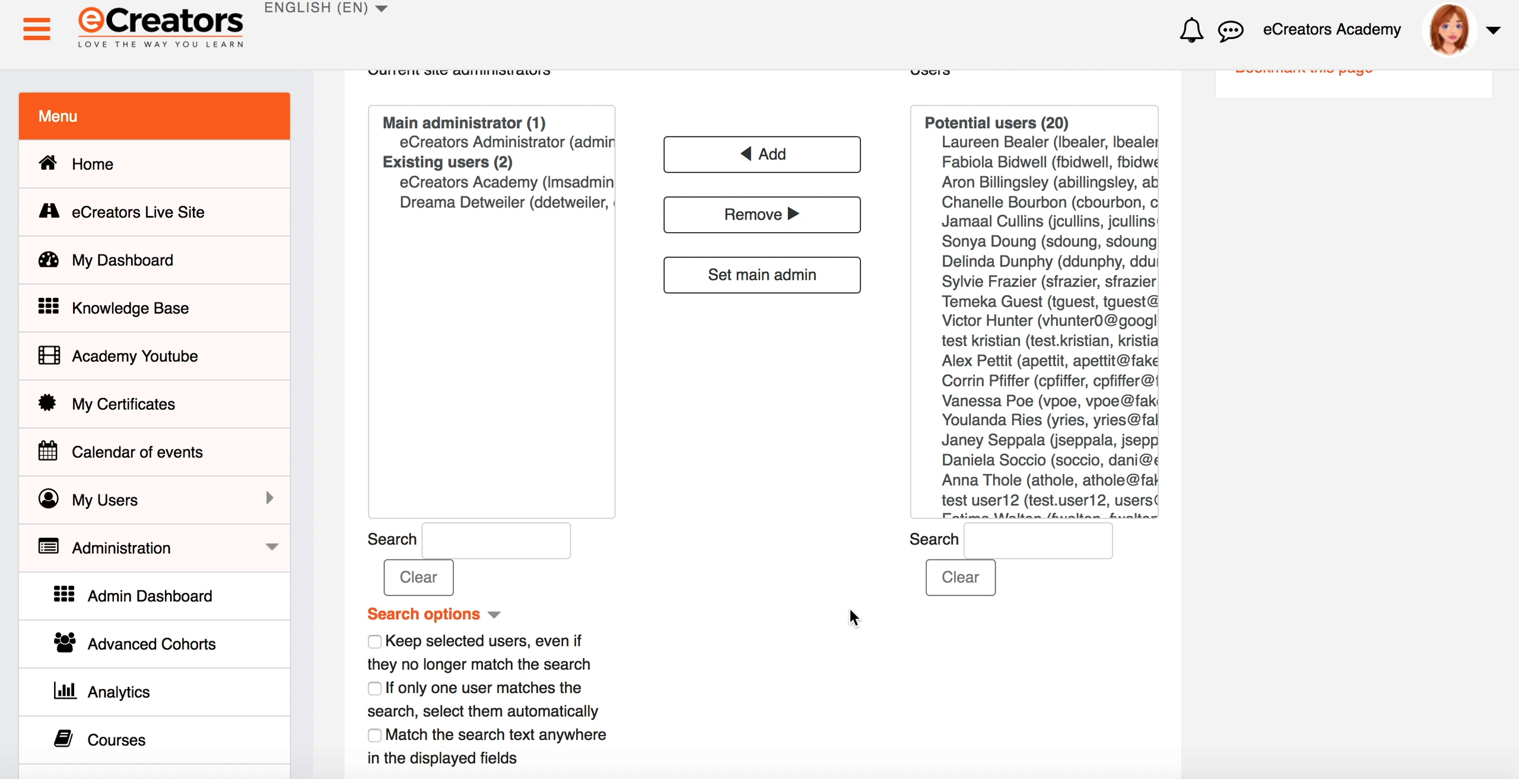
{"action": "scroll", "coordinate": [850, 610], "scroll_direction": "down", "scroll_amount": 4}
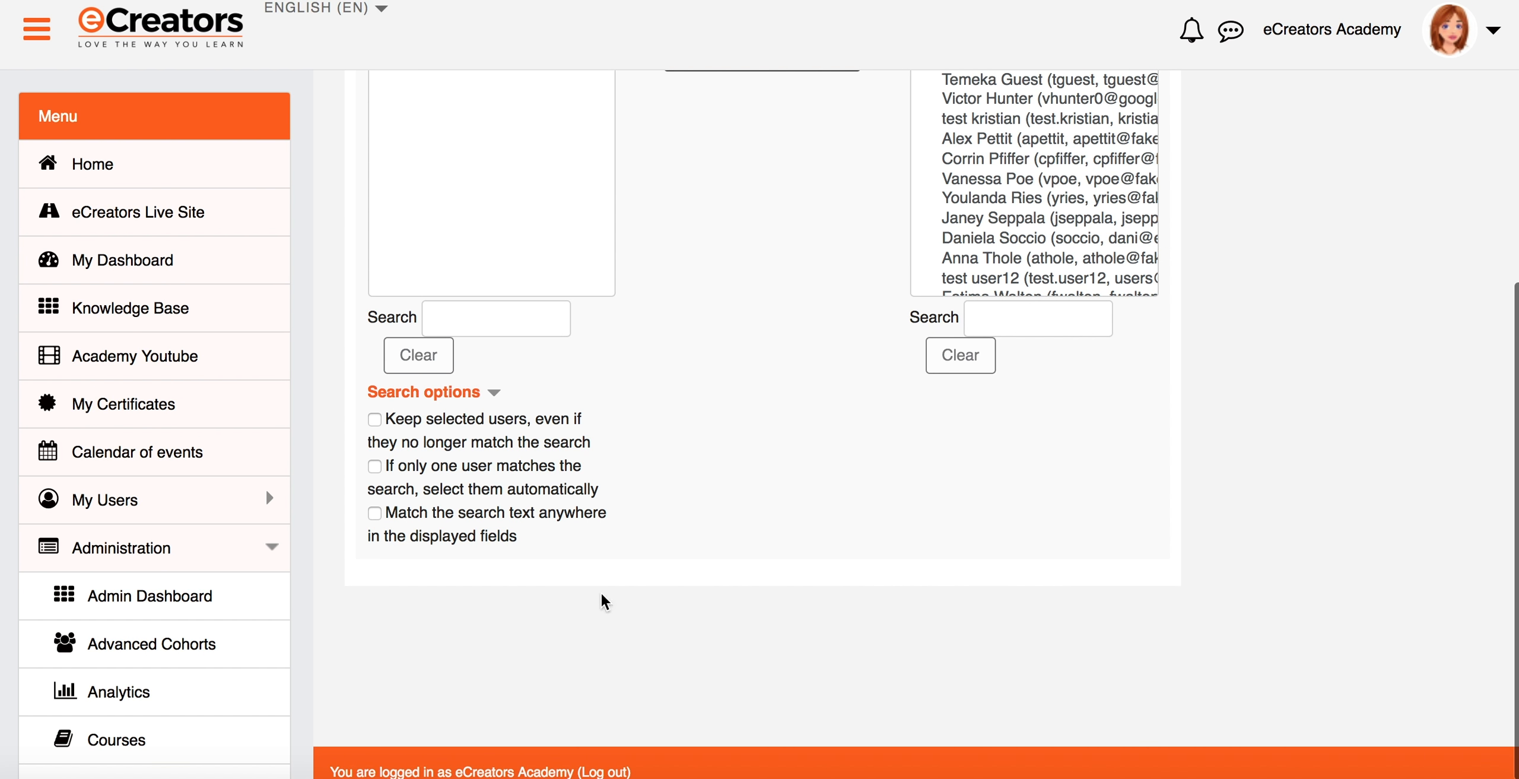
{"action": "scroll", "coordinate": [550, 558], "scroll_direction": "up", "scroll_amount": 2}
{"action": "scroll", "coordinate": [552, 565], "scroll_direction": "up", "scroll_amount": 5}
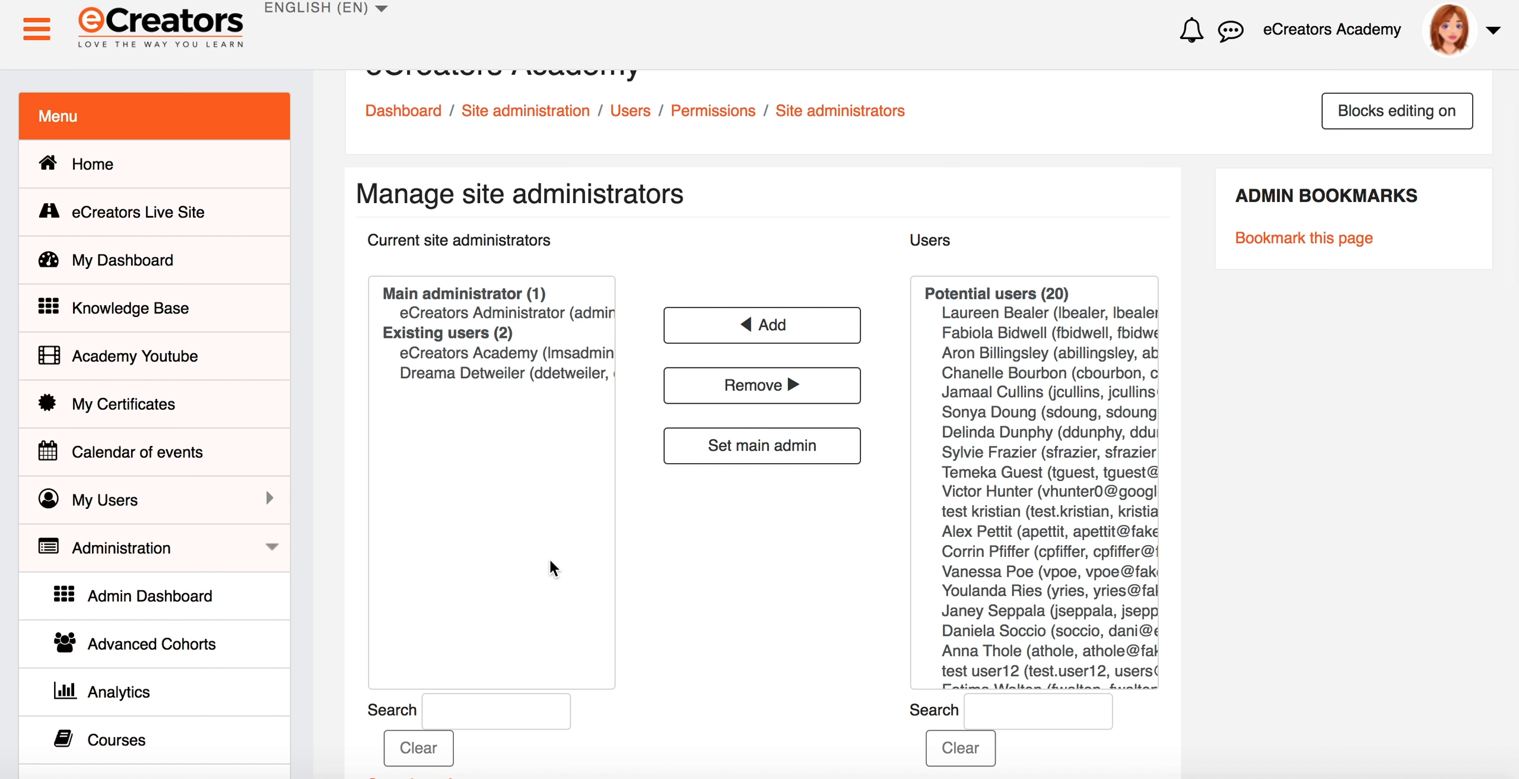
{"action": "scroll", "coordinate": [550, 561], "scroll_direction": "down", "scroll_amount": 1}
{"action": "scroll", "coordinate": [550, 567], "scroll_direction": "down", "scroll_amount": 3}
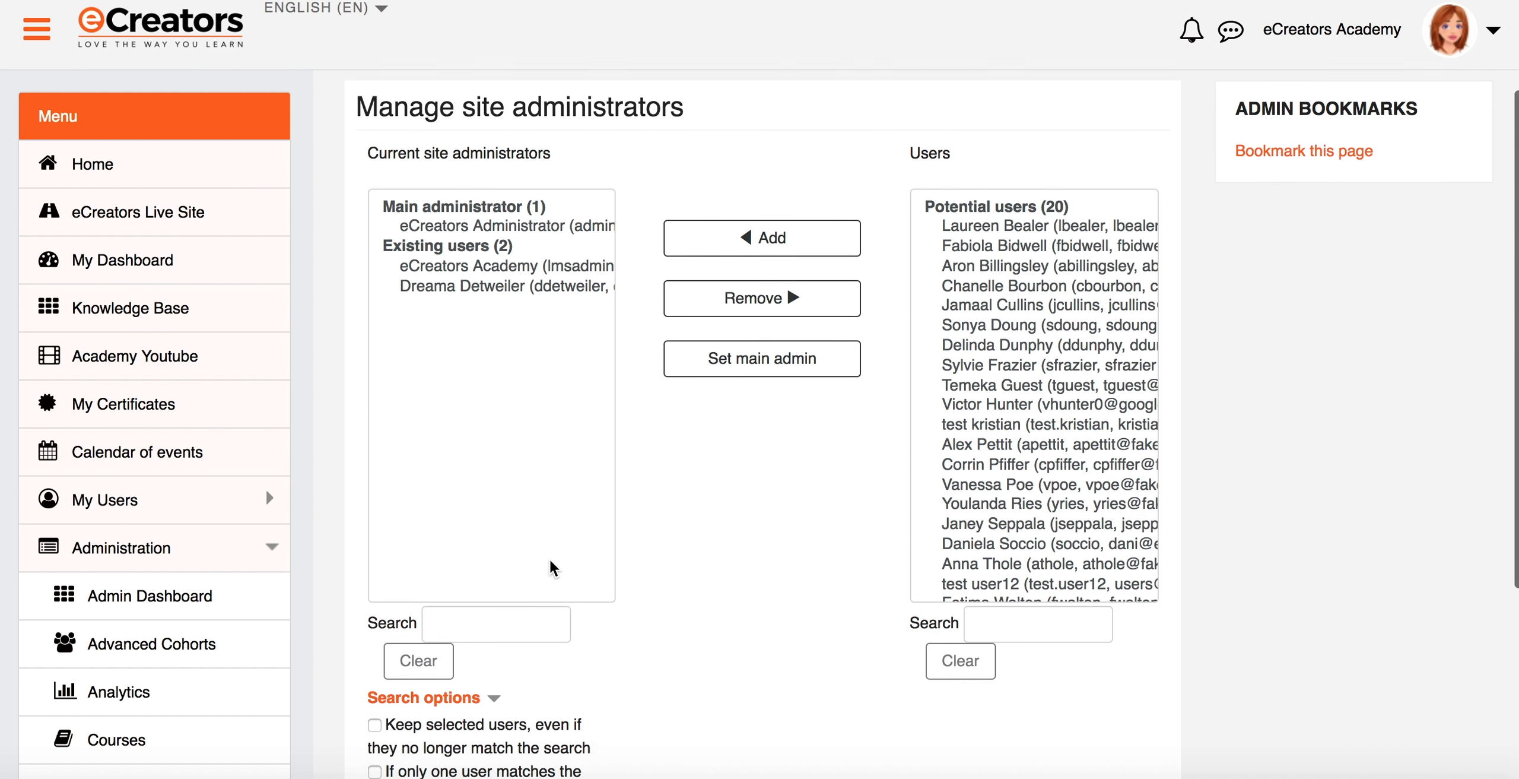
{"action": "scroll", "coordinate": [243, 604], "scroll_direction": "down", "scroll_amount": 4}
- Return to the site administration, open Assign system roles under the user permissions and look over the assignable roles
{"action": "scroll", "coordinate": [244, 605], "scroll_direction": "down", "scroll_amount": 1}
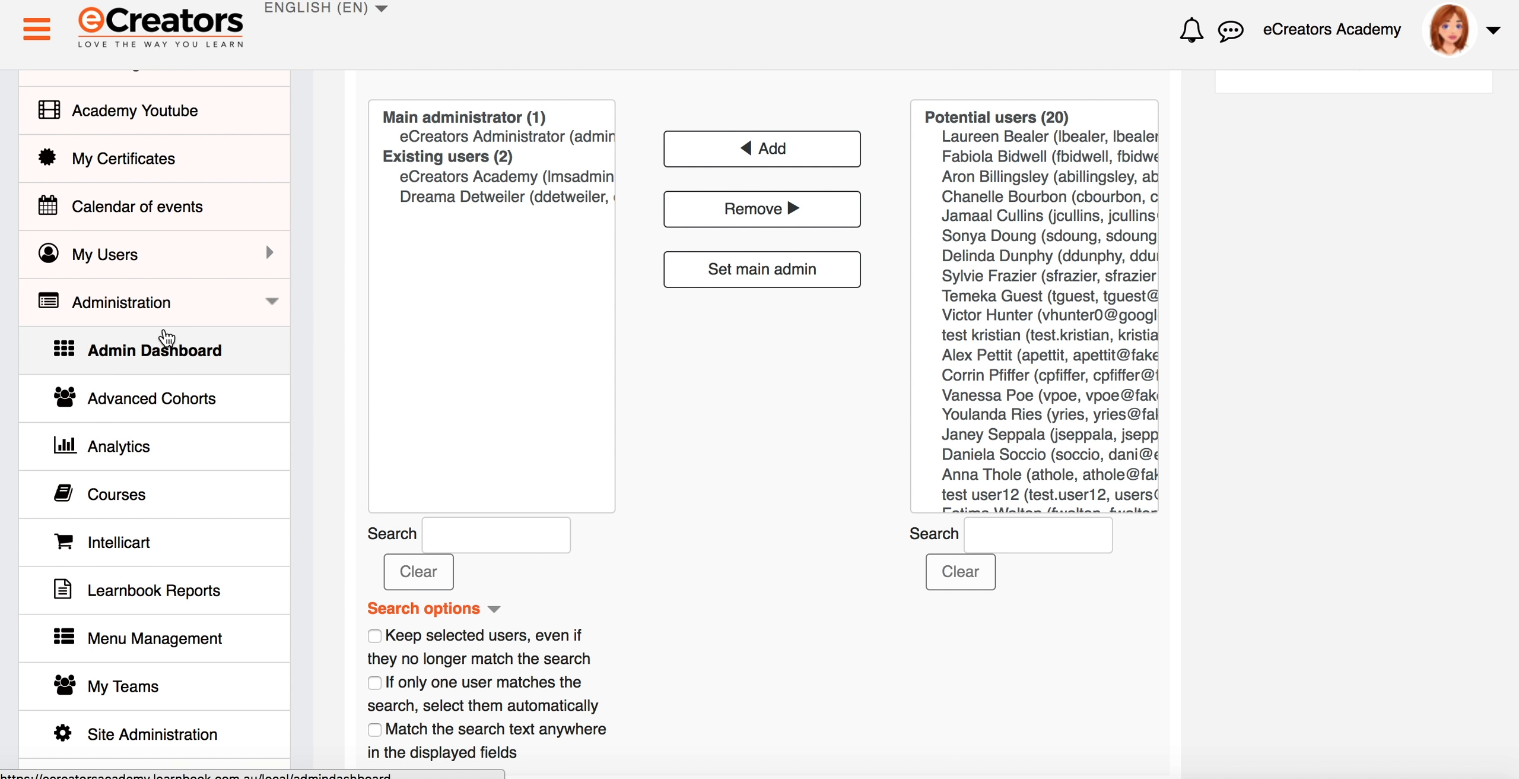
{"action": "scroll", "coordinate": [107, 632], "scroll_direction": "down", "scroll_amount": 1}
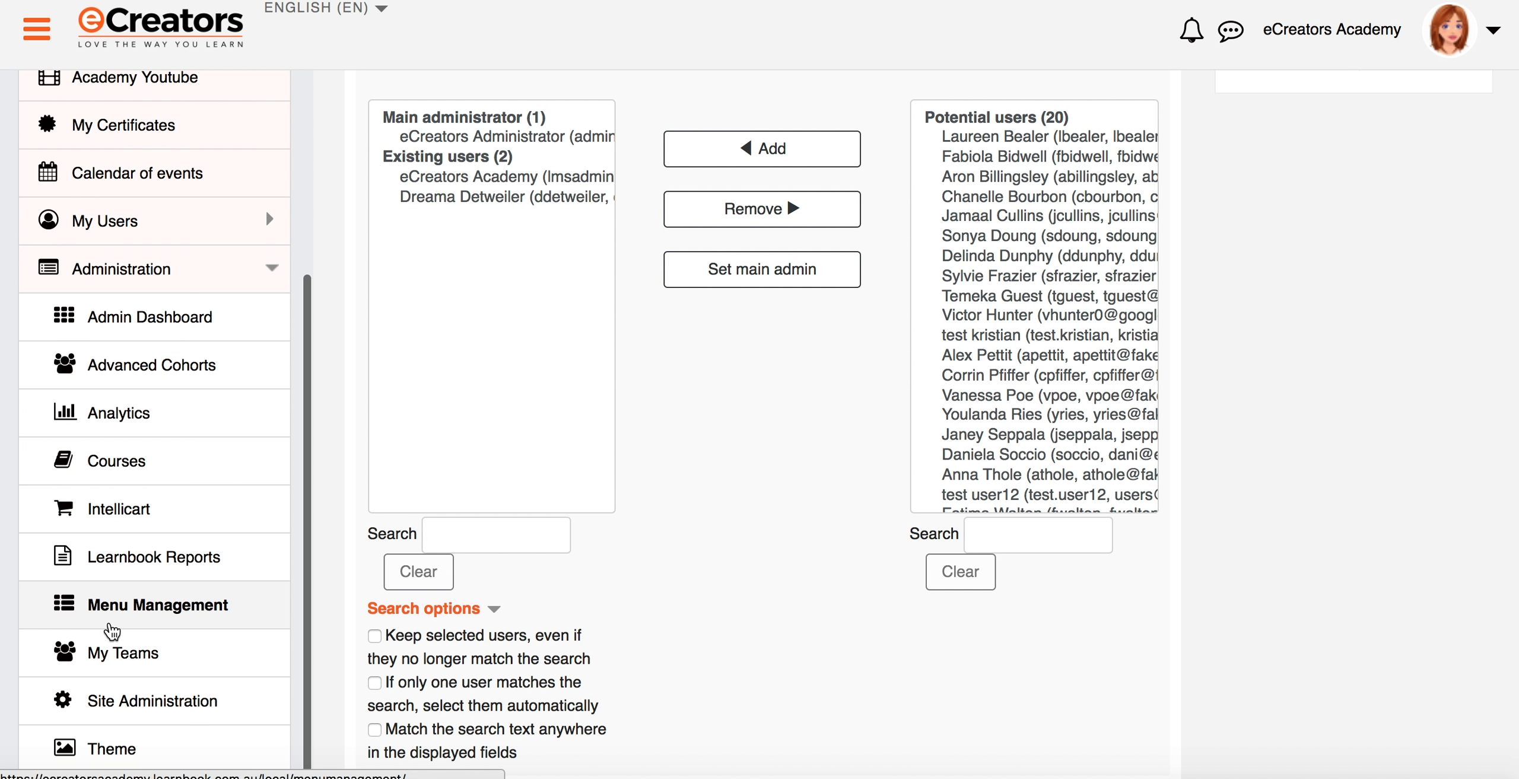
{"action": "left_click", "coordinate": [129, 697]}
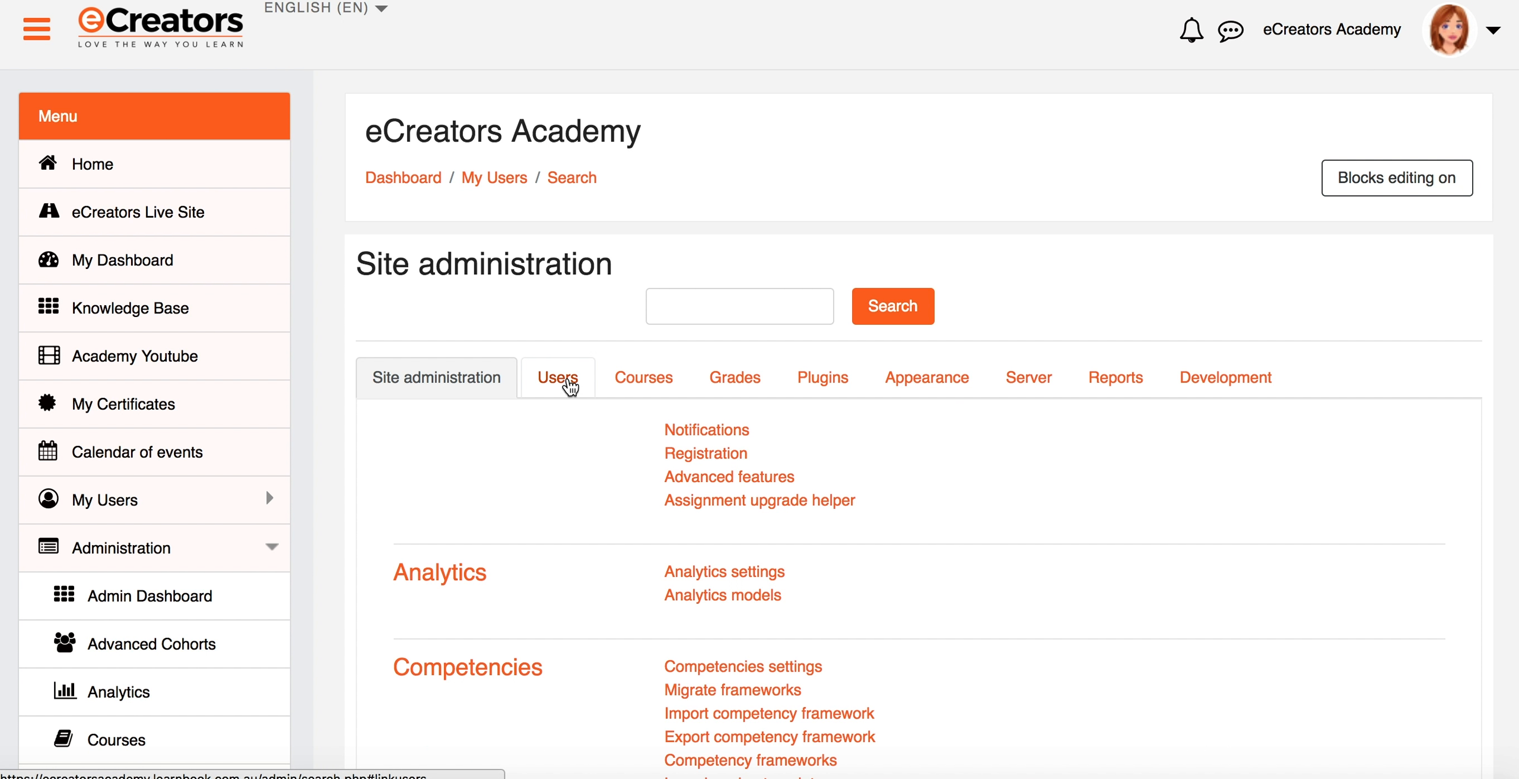
{"action": "left_click", "coordinate": [558, 378]}
{"action": "scroll", "coordinate": [569, 386], "scroll_direction": "down", "scroll_amount": 2}
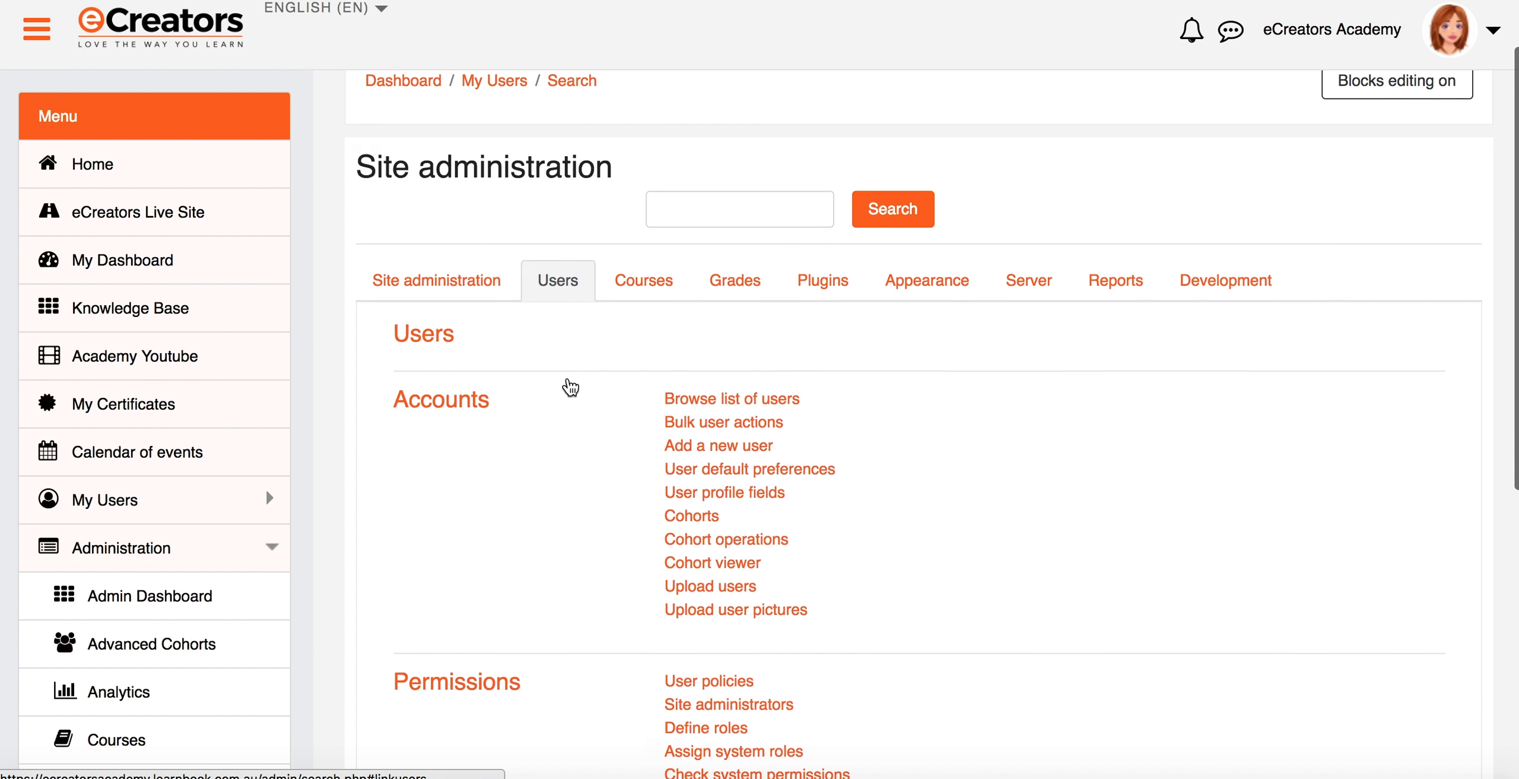
{"action": "scroll", "coordinate": [570, 386], "scroll_direction": "down", "scroll_amount": 5}
{"action": "scroll", "coordinate": [508, 429], "scroll_direction": "down", "scroll_amount": 1}
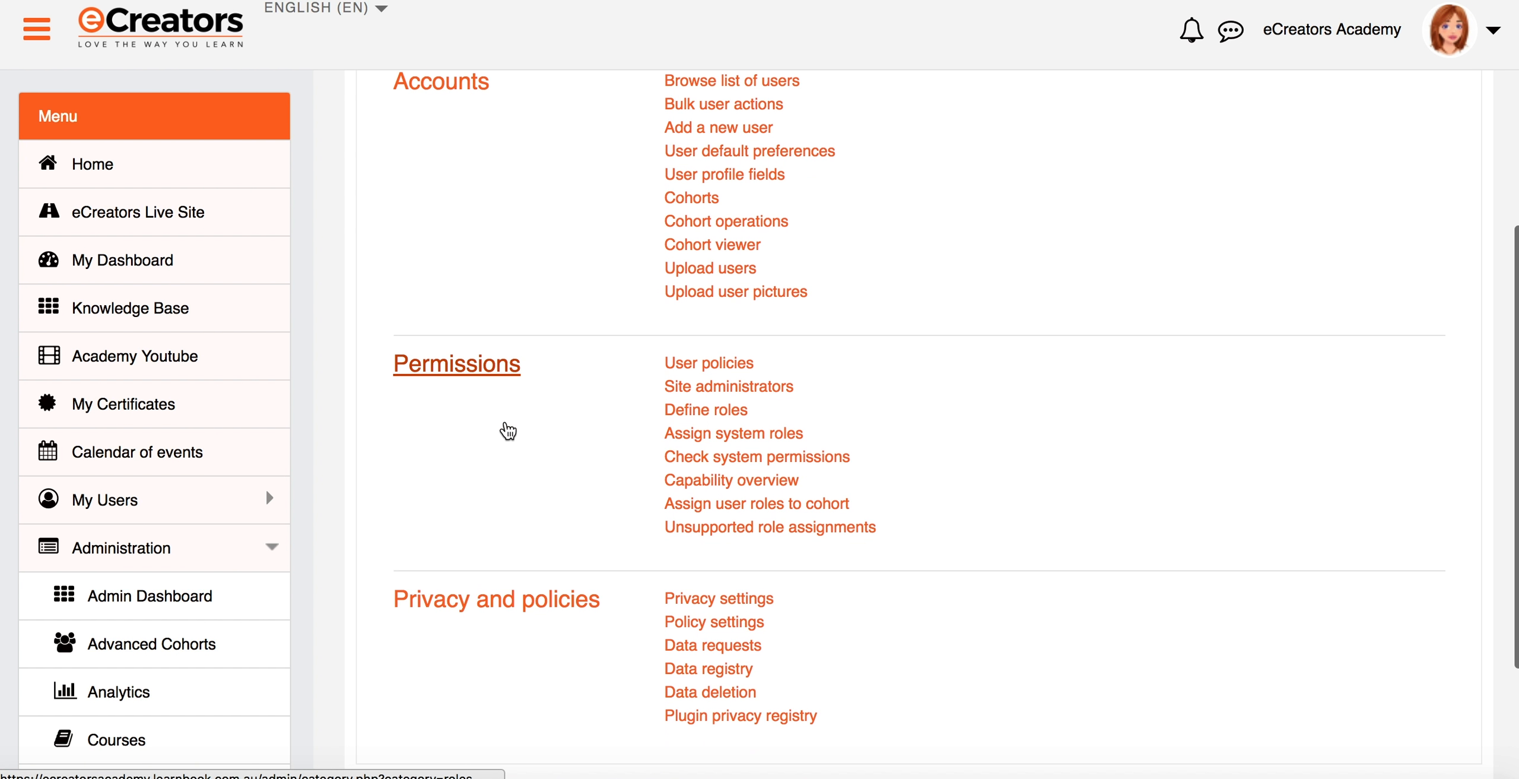
{"action": "left_click", "coordinate": [743, 433]}
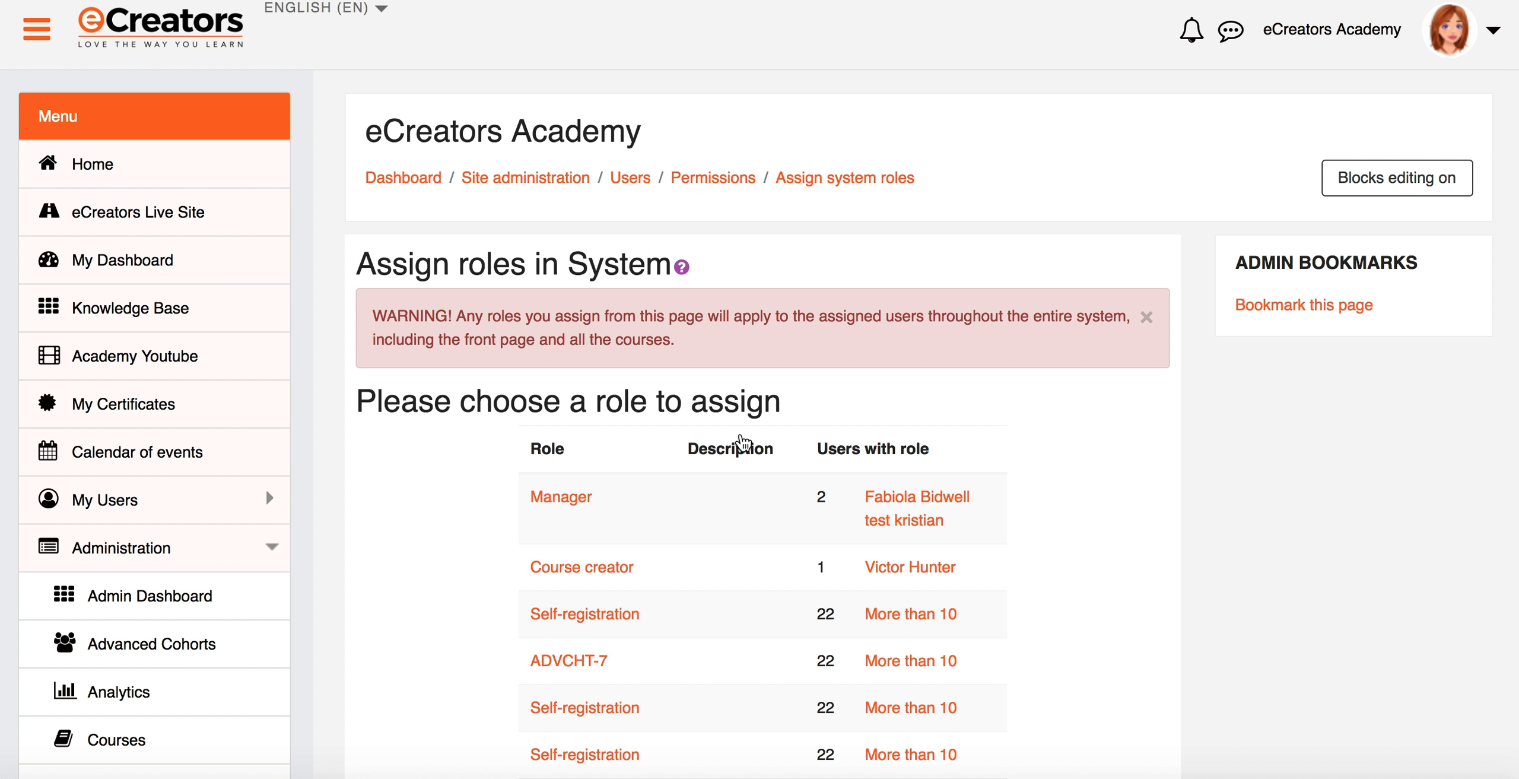
{"action": "scroll", "coordinate": [743, 442], "scroll_direction": "down", "scroll_amount": 2}
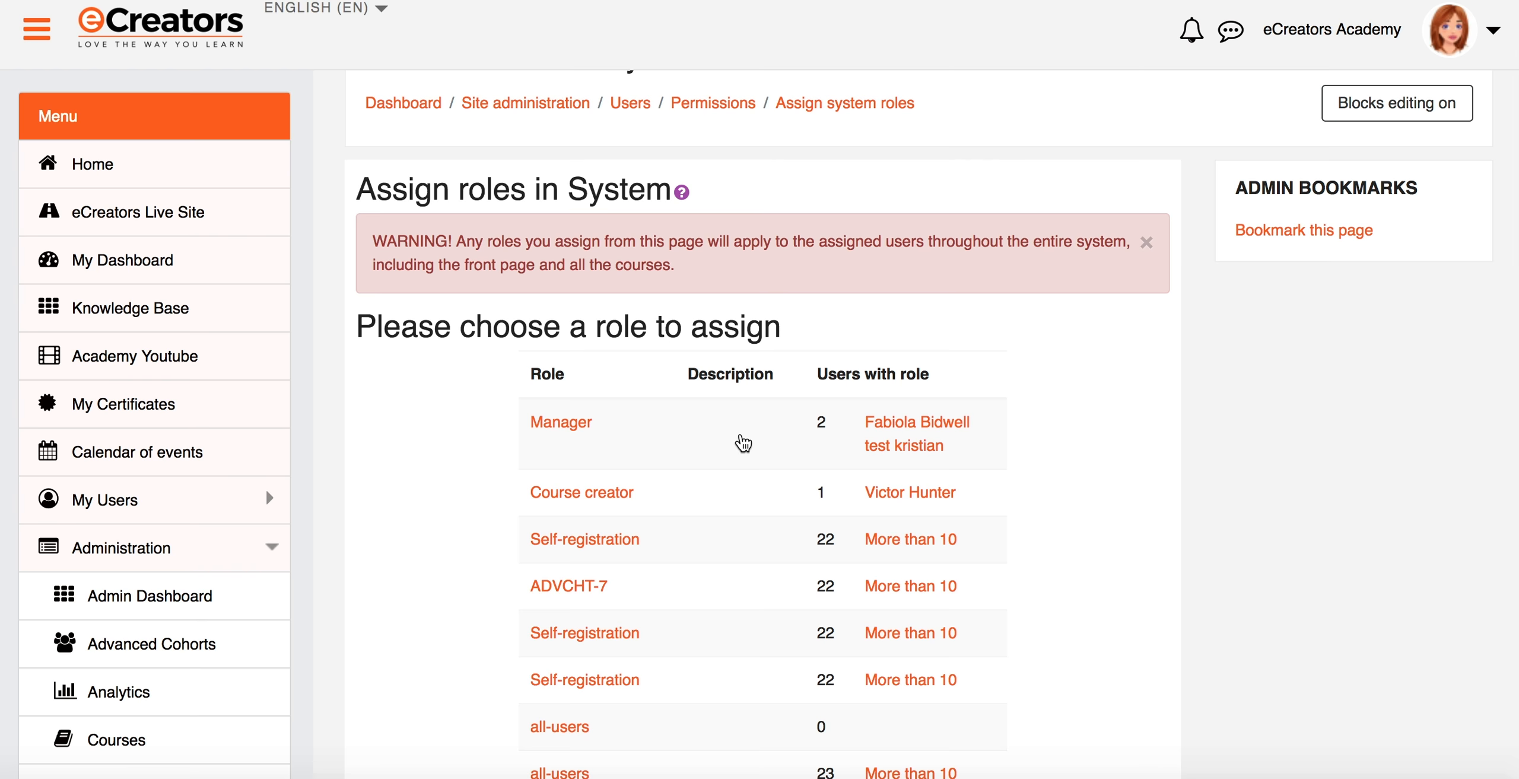
{"action": "scroll", "coordinate": [743, 442], "scroll_direction": "down", "scroll_amount": 2}
{"action": "scroll", "coordinate": [743, 443], "scroll_direction": "up", "scroll_amount": 1}
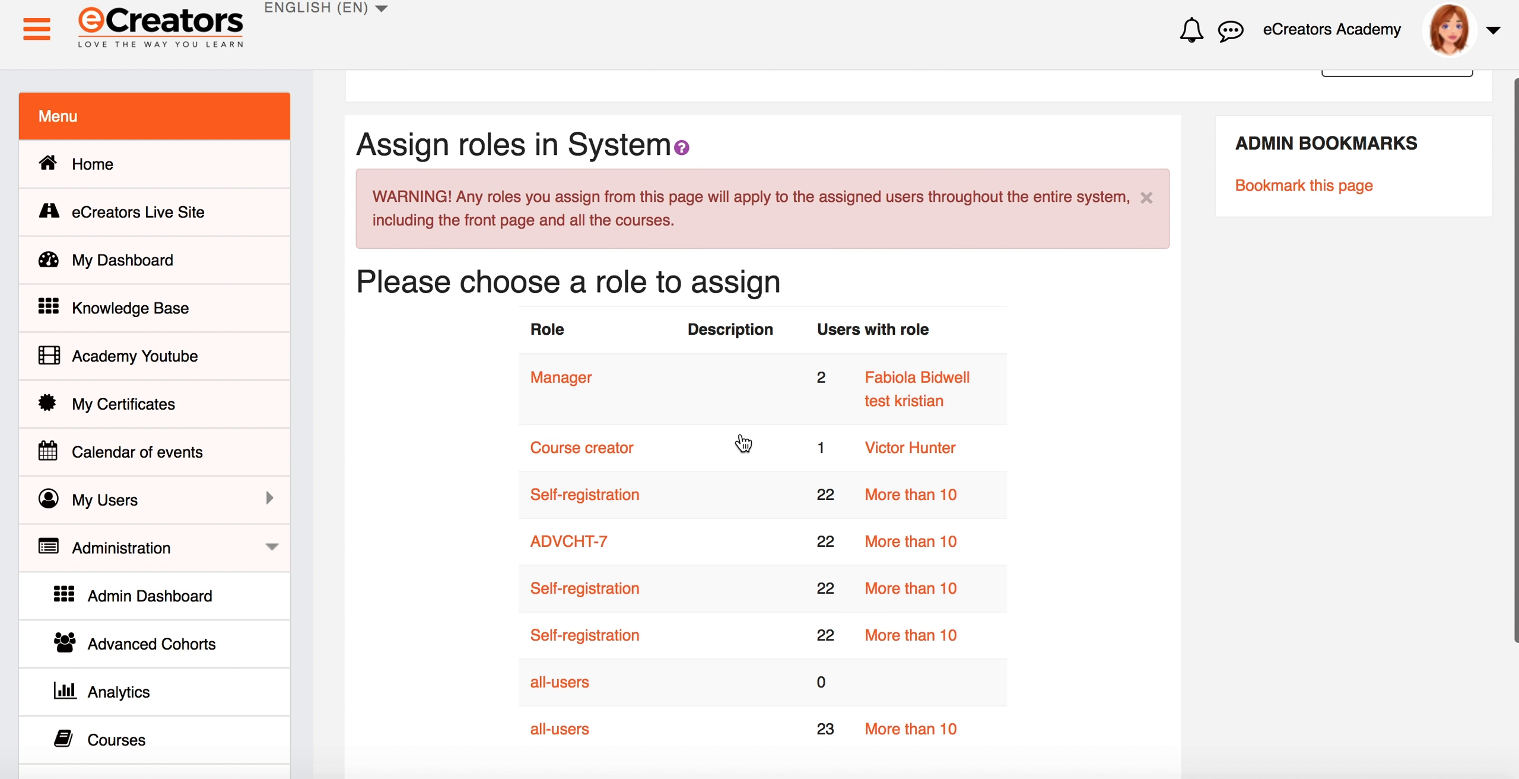
{"action": "scroll", "coordinate": [744, 442], "scroll_direction": "up", "scroll_amount": 1}
{"action": "scroll", "coordinate": [743, 443], "scroll_direction": "down", "scroll_amount": 1}
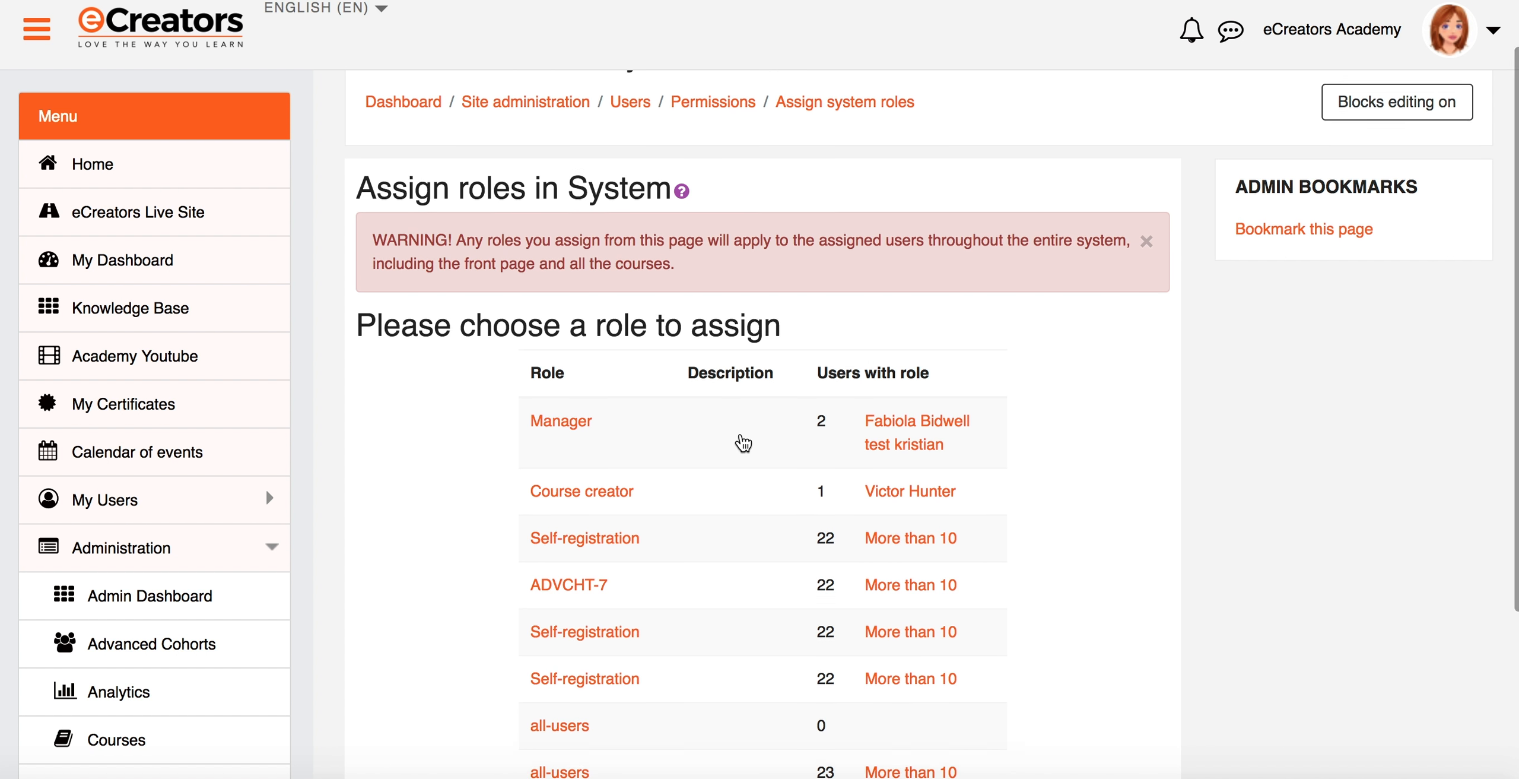
- Look over the list of assignable system roles and open the user assignment for the Manager role
{"action": "scroll", "coordinate": [743, 442], "scroll_direction": "down", "scroll_amount": 1}
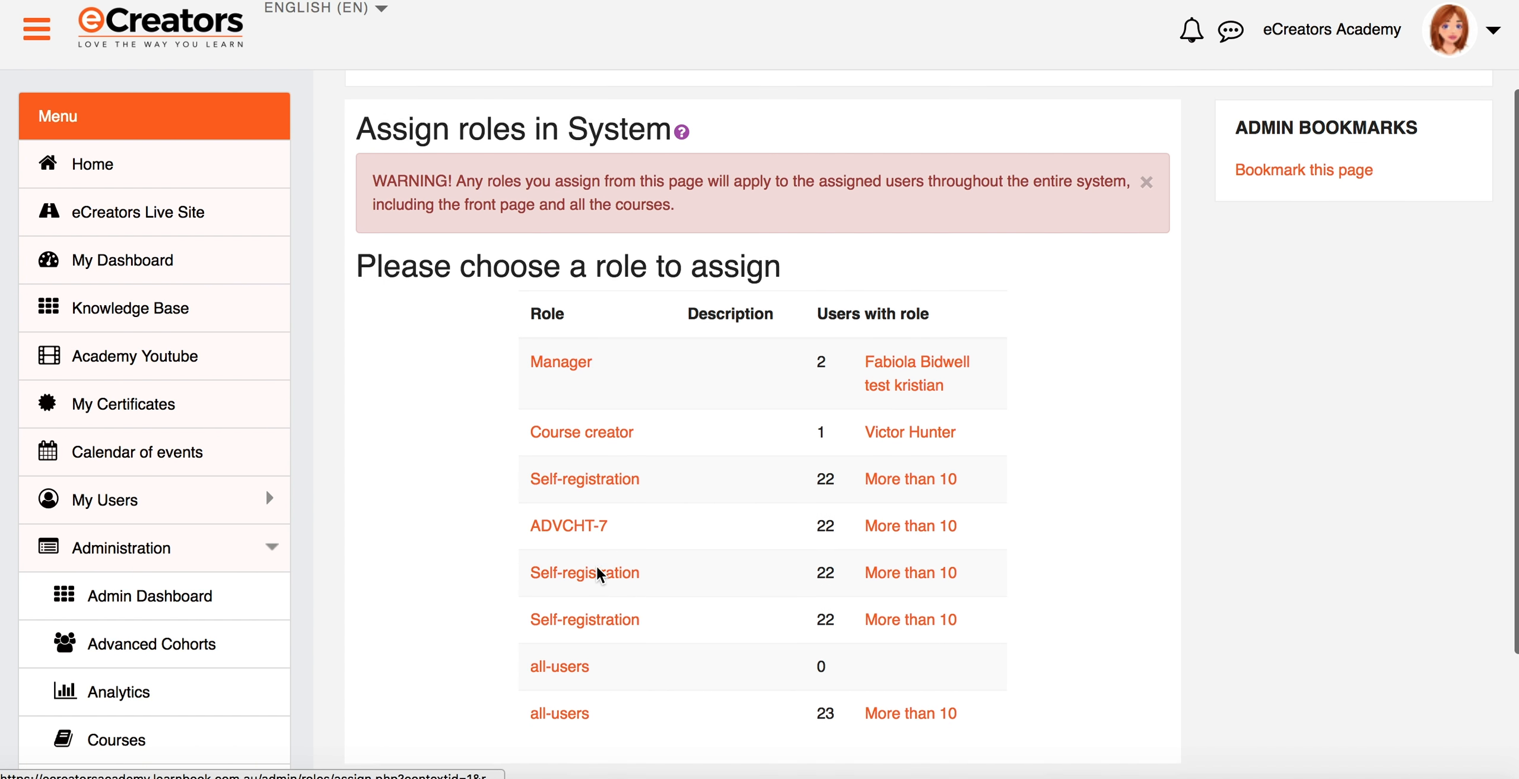
{"action": "scroll", "coordinate": [597, 568], "scroll_direction": "up", "scroll_amount": 1}
{"action": "scroll", "coordinate": [596, 565], "scroll_direction": "up", "scroll_amount": 2}
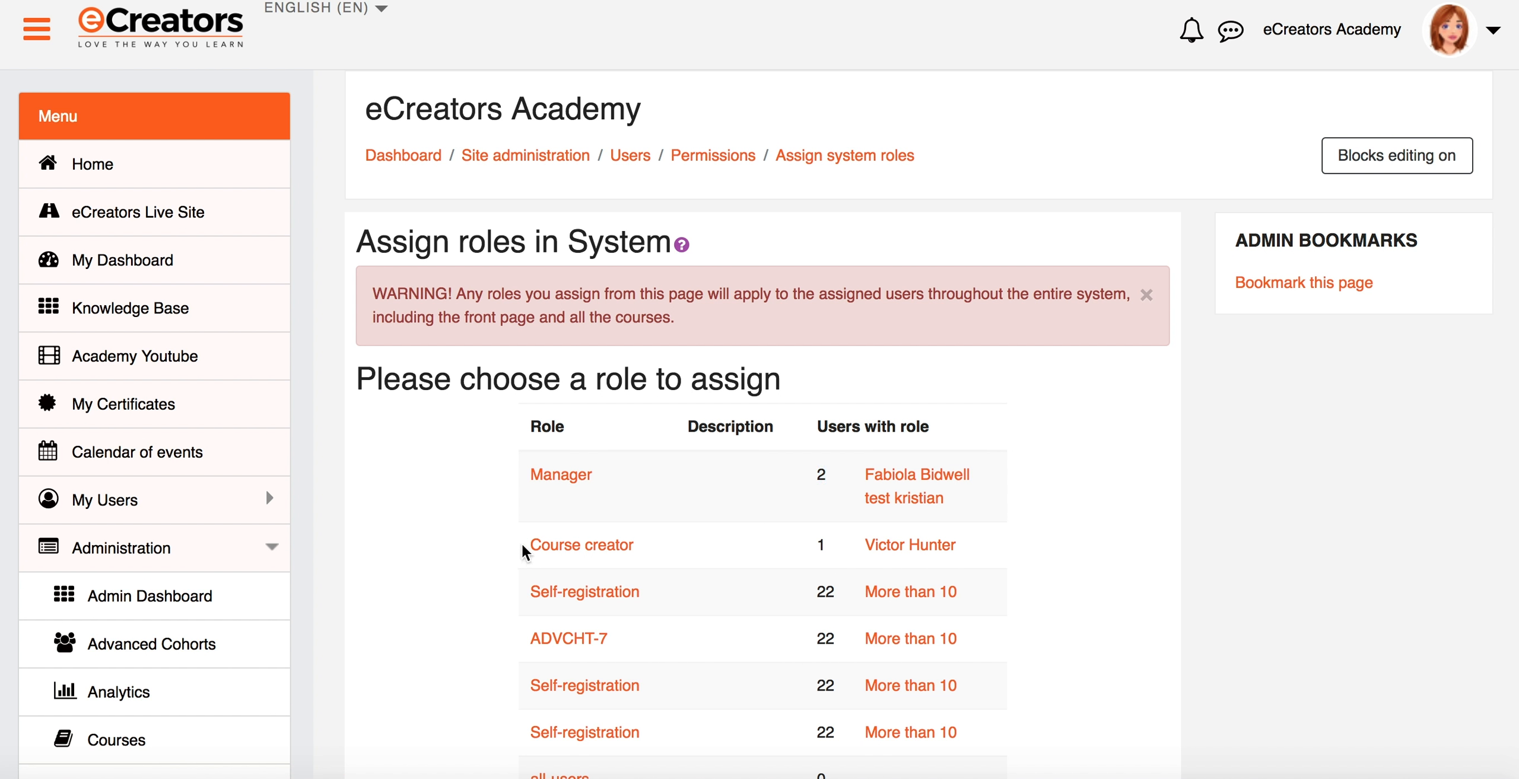
{"action": "left_click_drag", "start_coordinate": [522, 543], "coordinate": [674, 543]}
{"action": "left_click", "coordinate": [674, 543]}
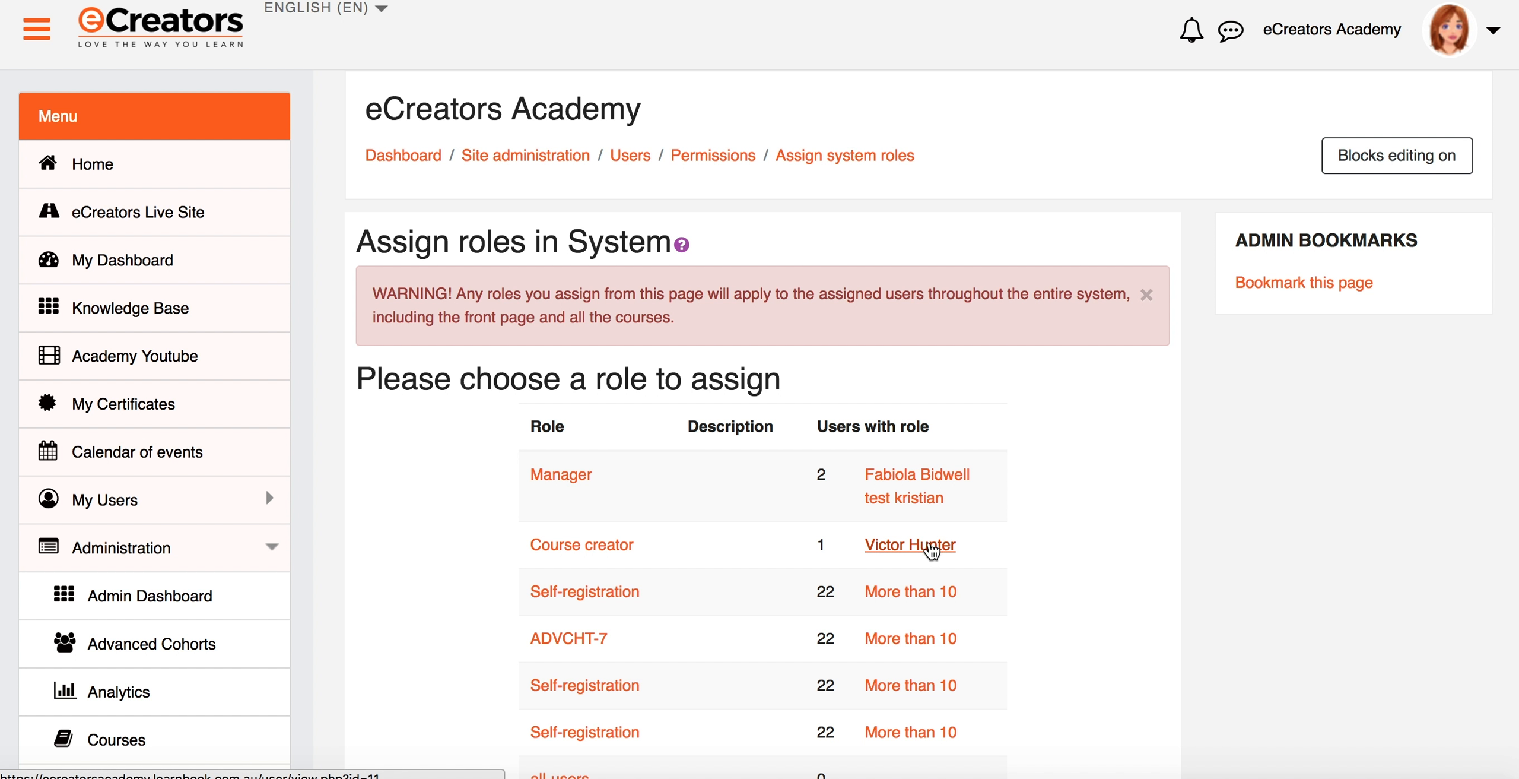
{"action": "left_click", "coordinate": [570, 478]}
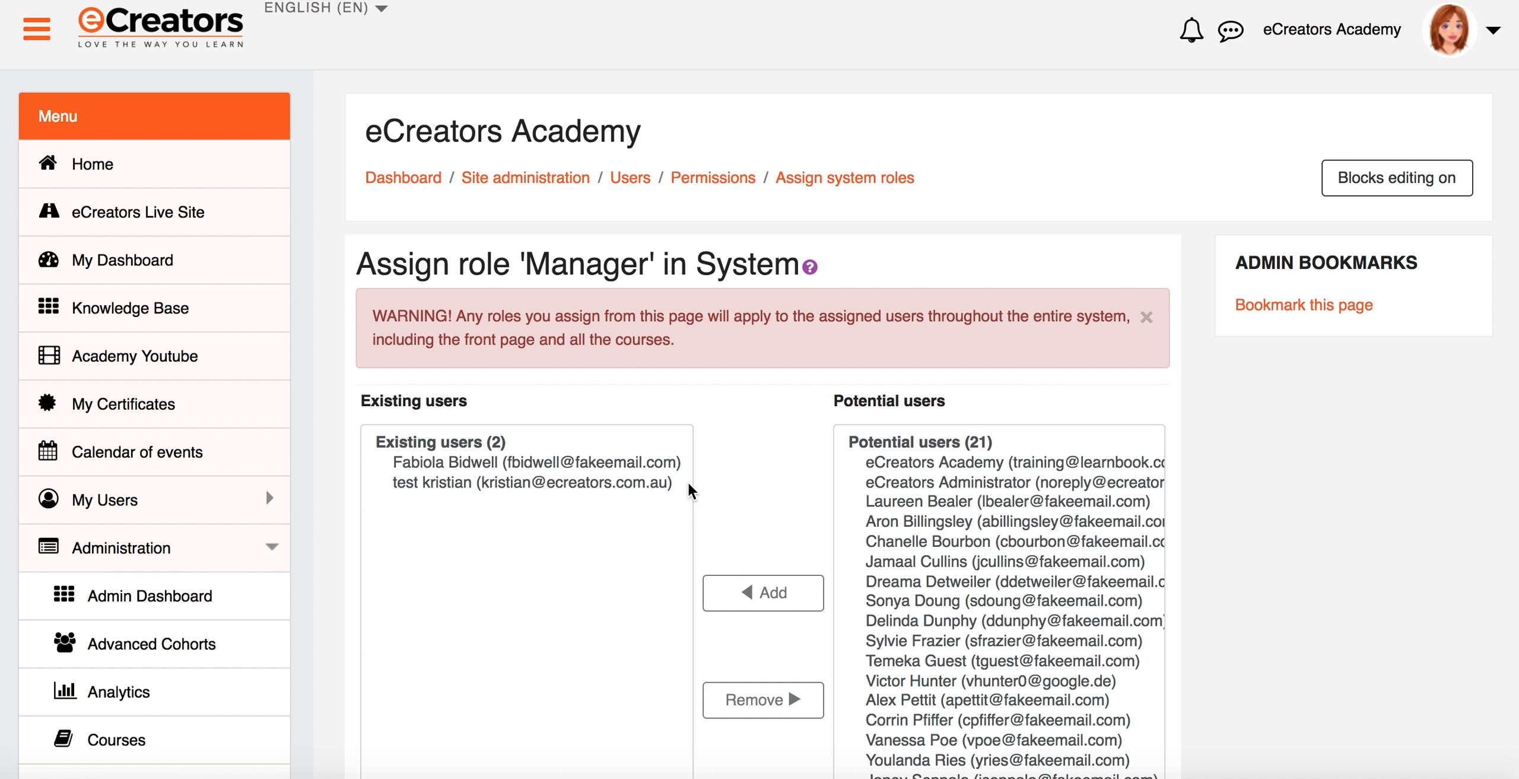
- Try selecting multiple potential users for the Manager role, both as a continuous range and as separate entries
{"action": "scroll", "coordinate": [688, 490], "scroll_direction": "down", "scroll_amount": 2}
{"action": "scroll", "coordinate": [690, 490], "scroll_direction": "down", "scroll_amount": 2}
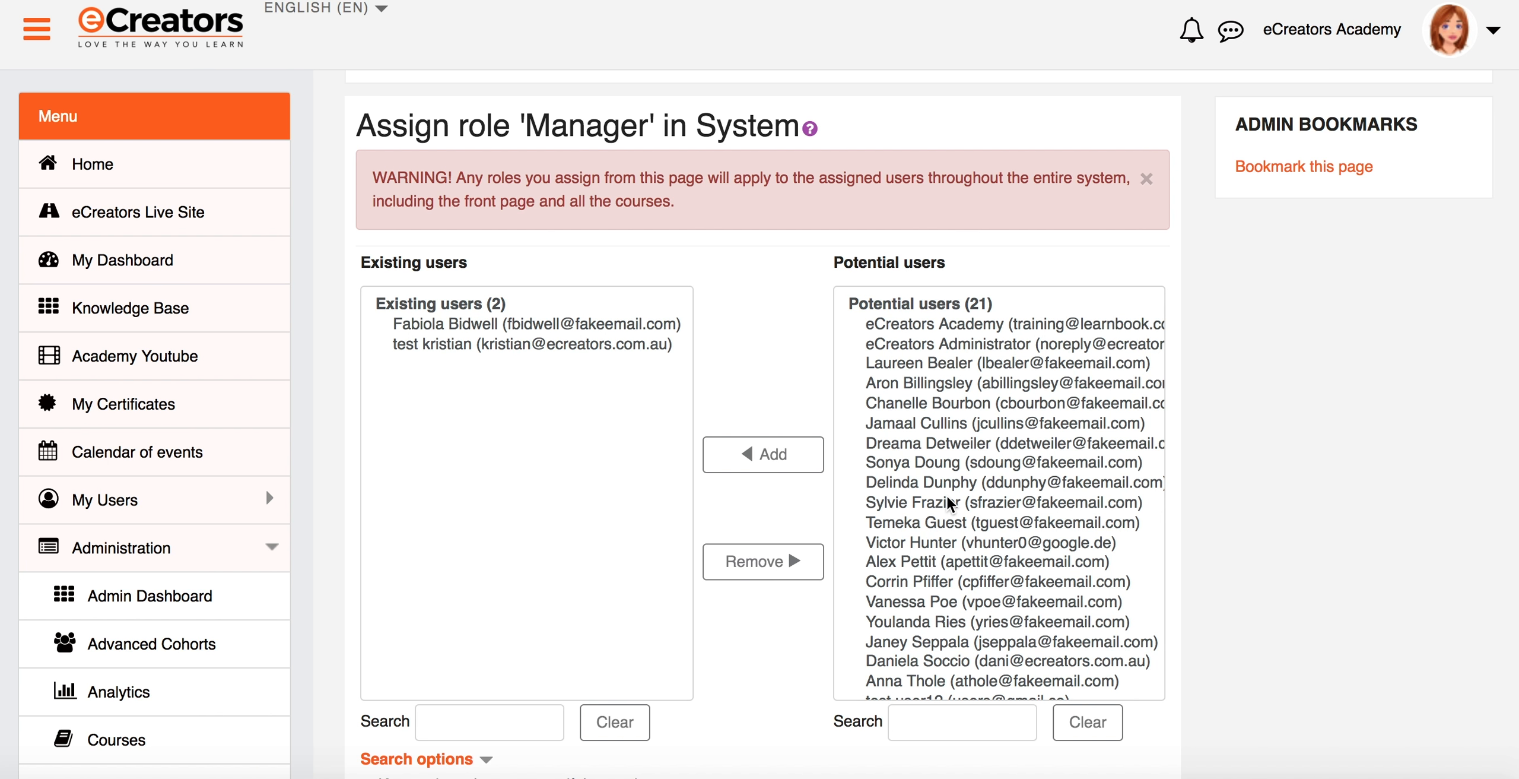
{"action": "left_click_drag", "start_coordinate": [981, 446], "coordinate": [980, 585]}
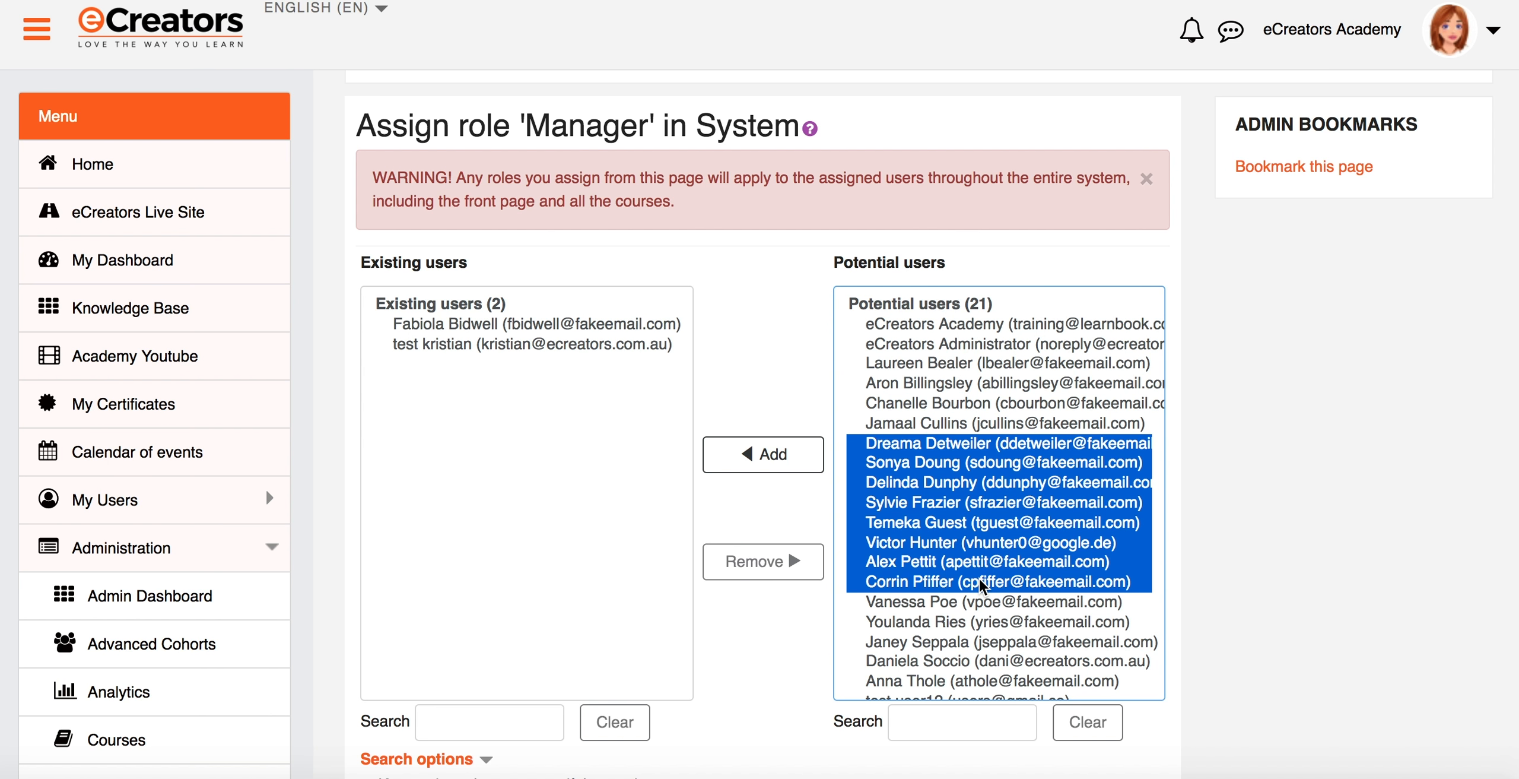
{"action": "left_click_drag", "start_coordinate": [1005, 364], "coordinate": [1006, 453]}
{"action": "left_click", "coordinate": [984, 525]}
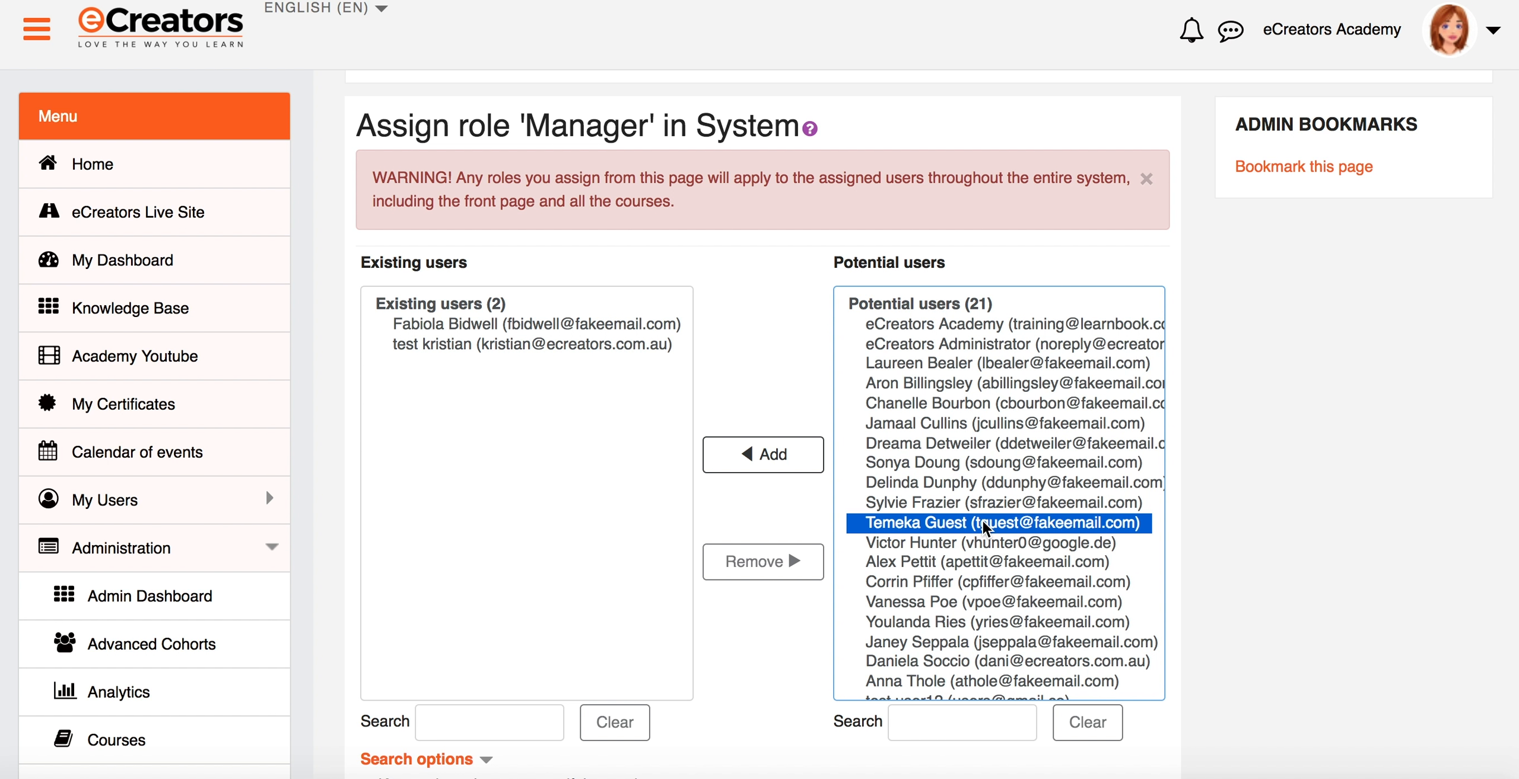
{"action": "left_click", "coordinate": [991, 424], "text": "super"}
{"action": "left_click", "coordinate": [1005, 363], "text": "super"}
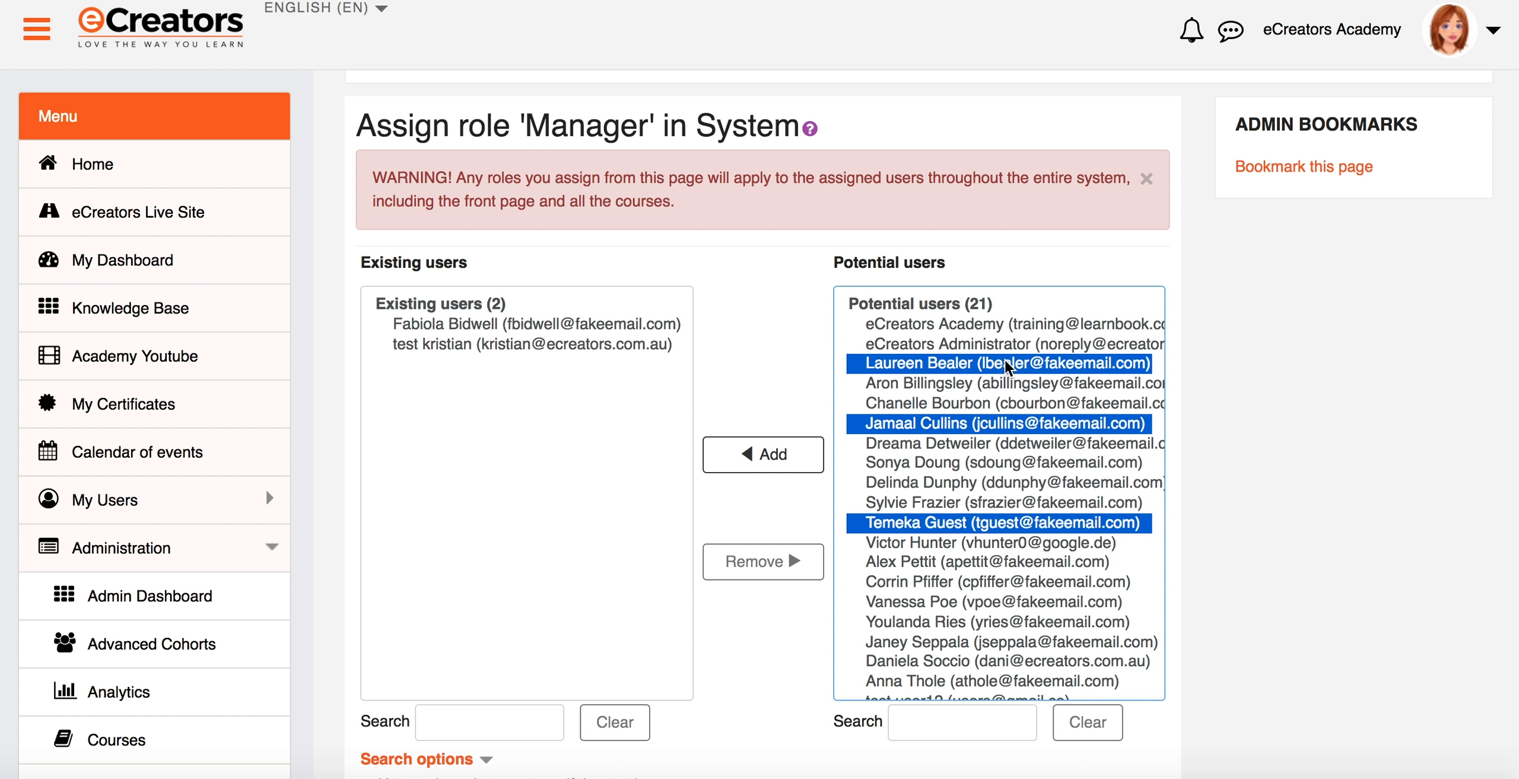
{"action": "left_click", "coordinate": [993, 599], "text": "super"}
{"action": "left_click", "coordinate": [987, 550]}
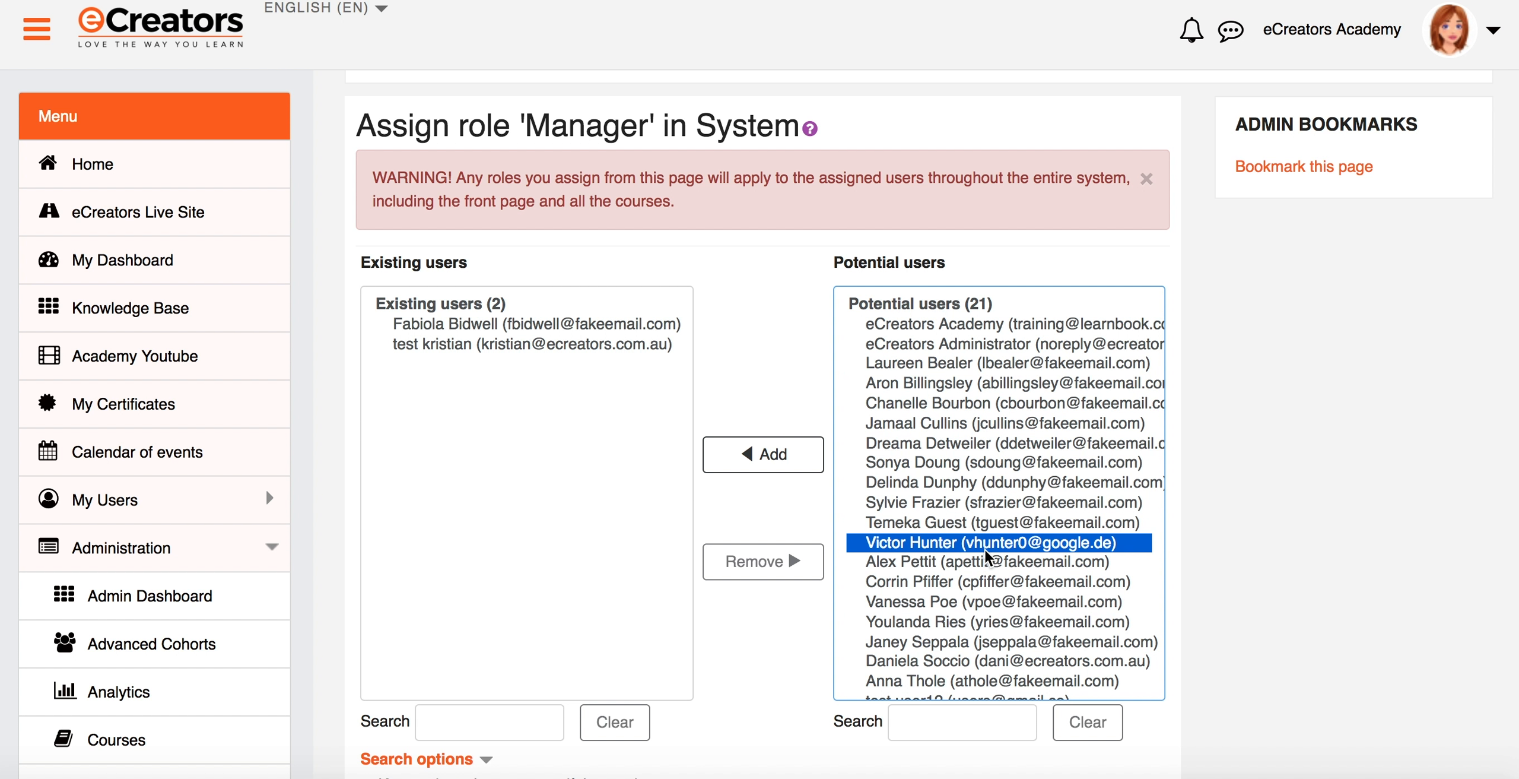
- Select test user12 among the potential users and add this account to the Manager role
{"action": "scroll", "coordinate": [958, 605], "scroll_direction": "down", "scroll_amount": 2}
{"action": "left_click", "coordinate": [938, 663]}
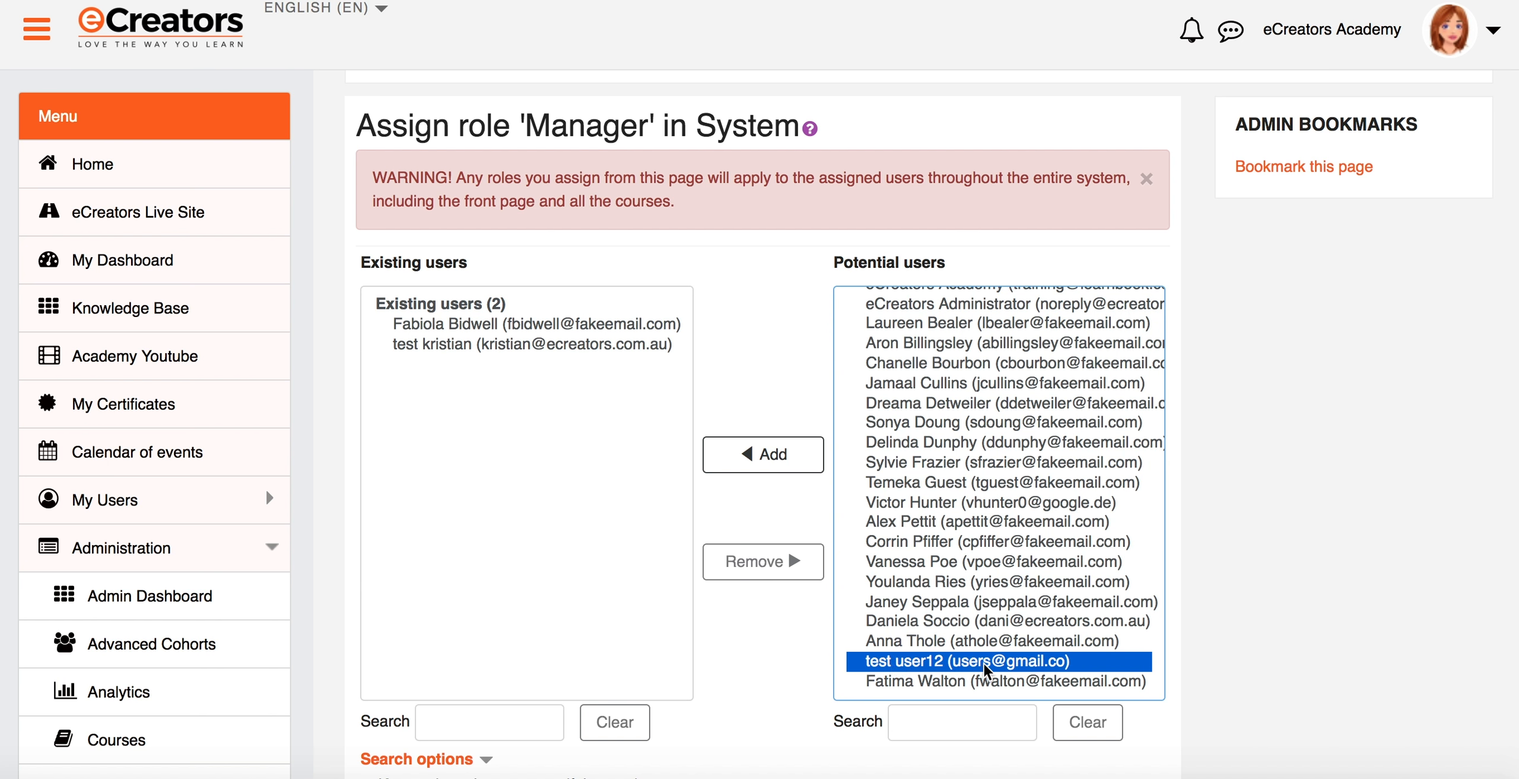
{"action": "left_click", "coordinate": [743, 445]}
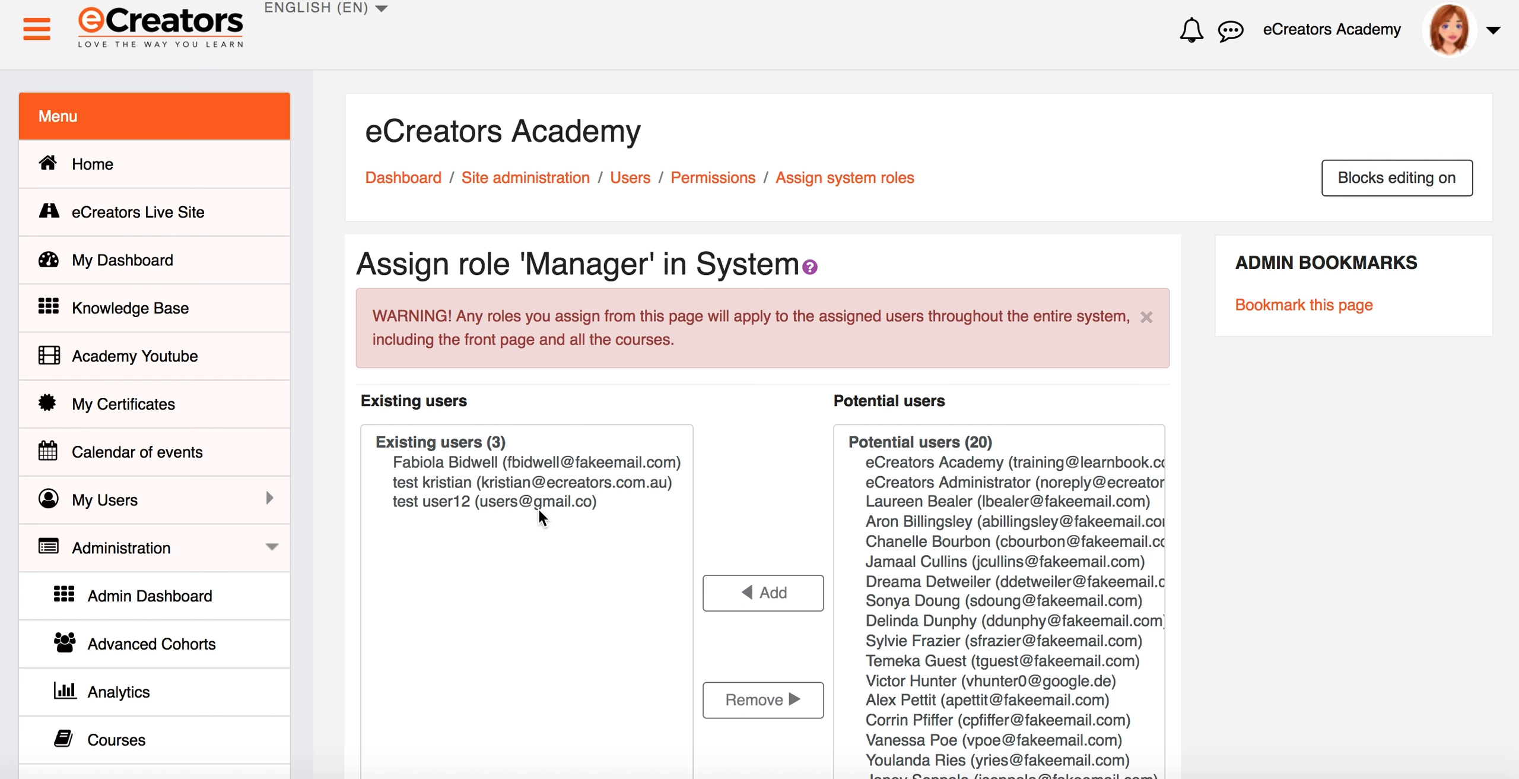
- Review the warning about system-wide role assignments and go back to the list of all roles
{"action": "left_click_drag", "start_coordinate": [703, 350], "coordinate": [371, 323]}
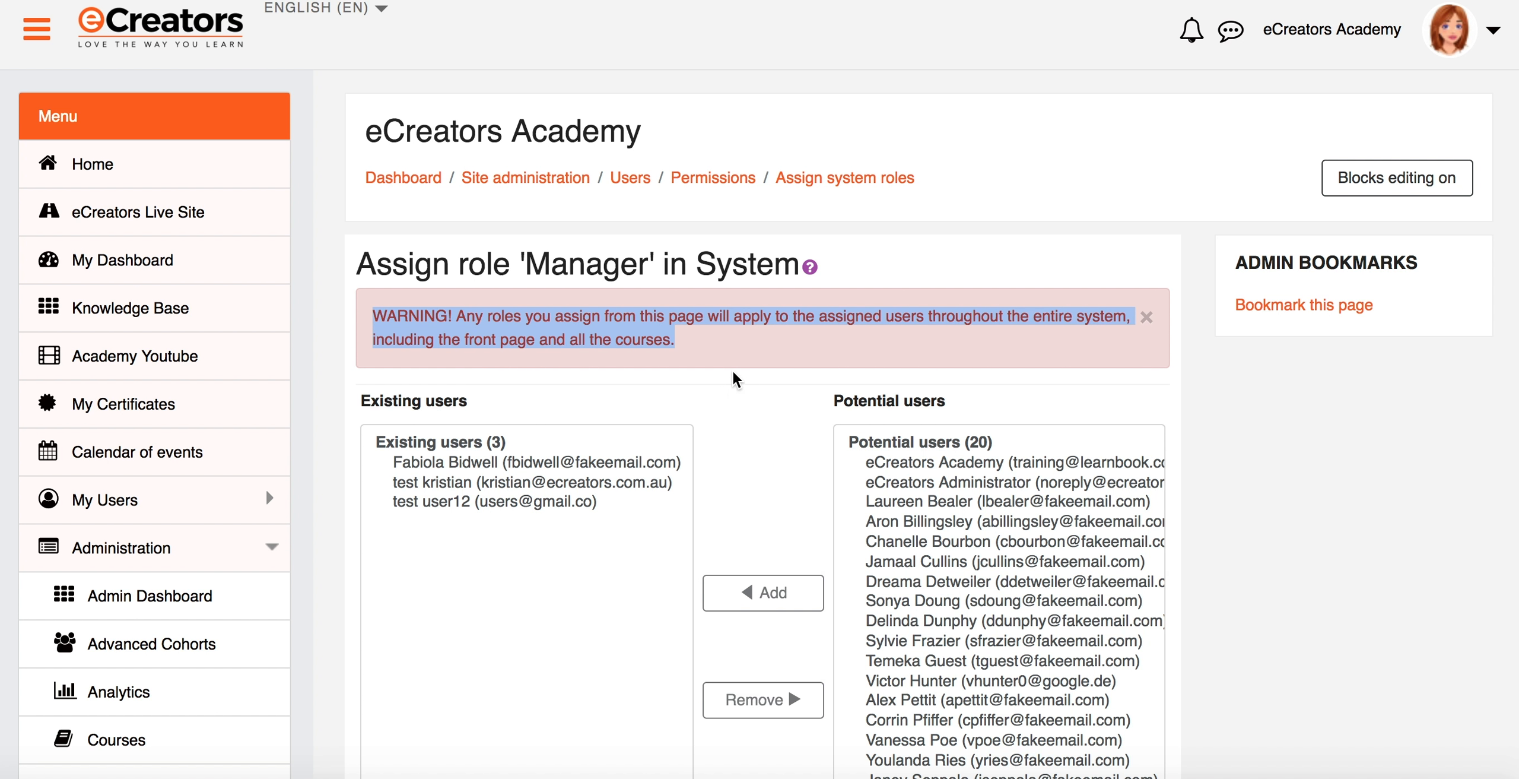
{"action": "left_click", "coordinate": [751, 365]}
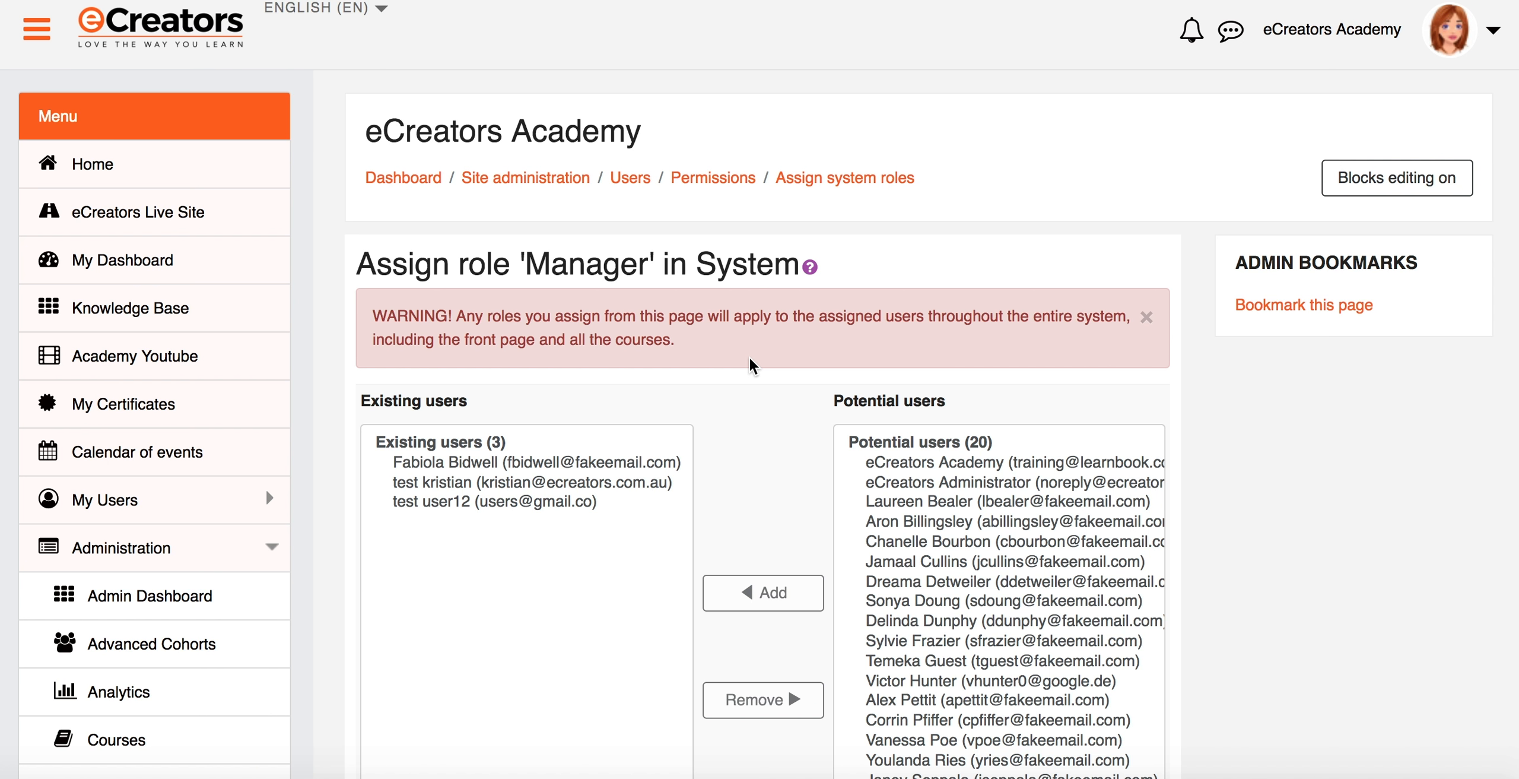
{"action": "scroll", "coordinate": [751, 365], "scroll_direction": "down", "scroll_amount": 4}
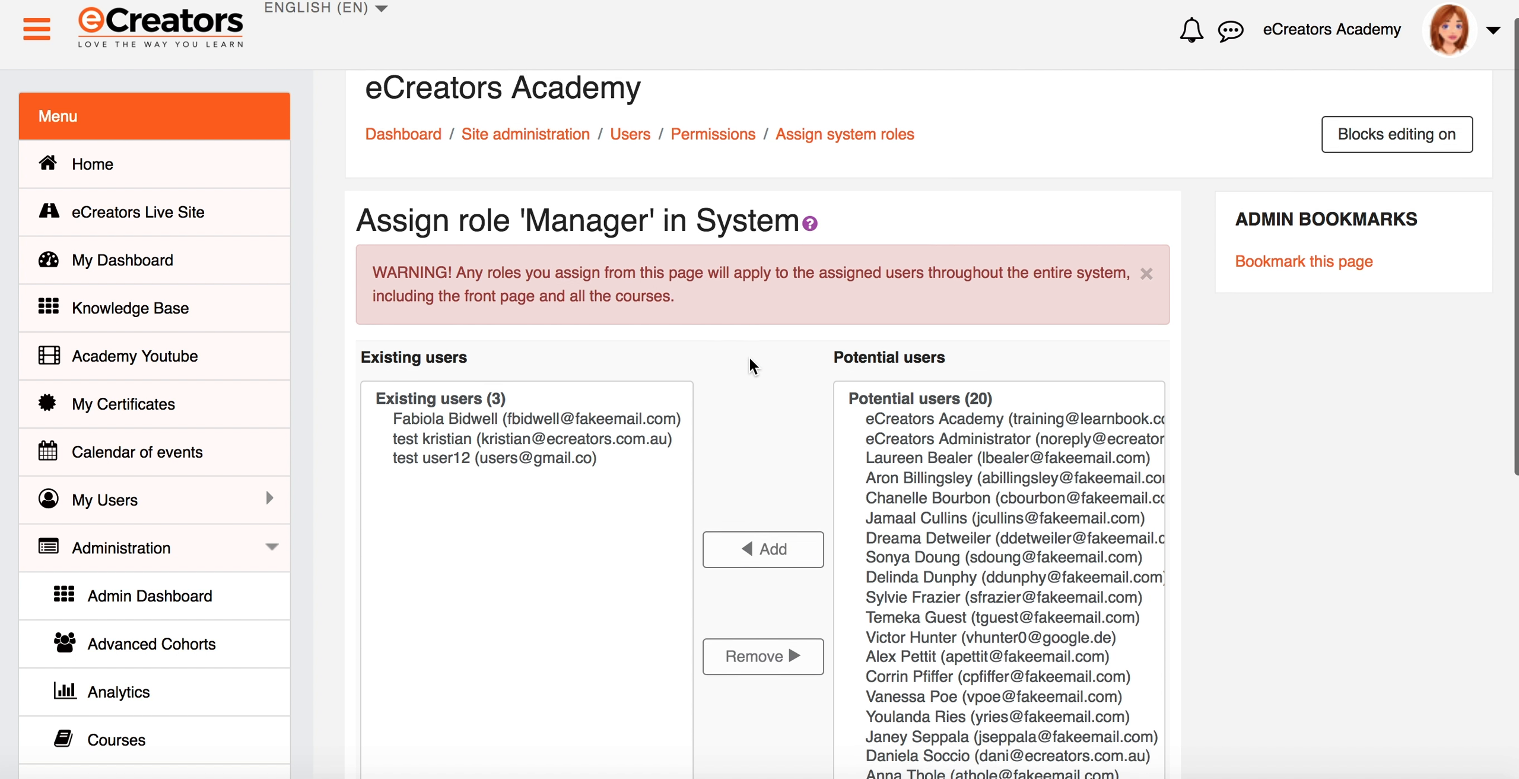
{"action": "scroll", "coordinate": [751, 364], "scroll_direction": "down", "scroll_amount": 6}
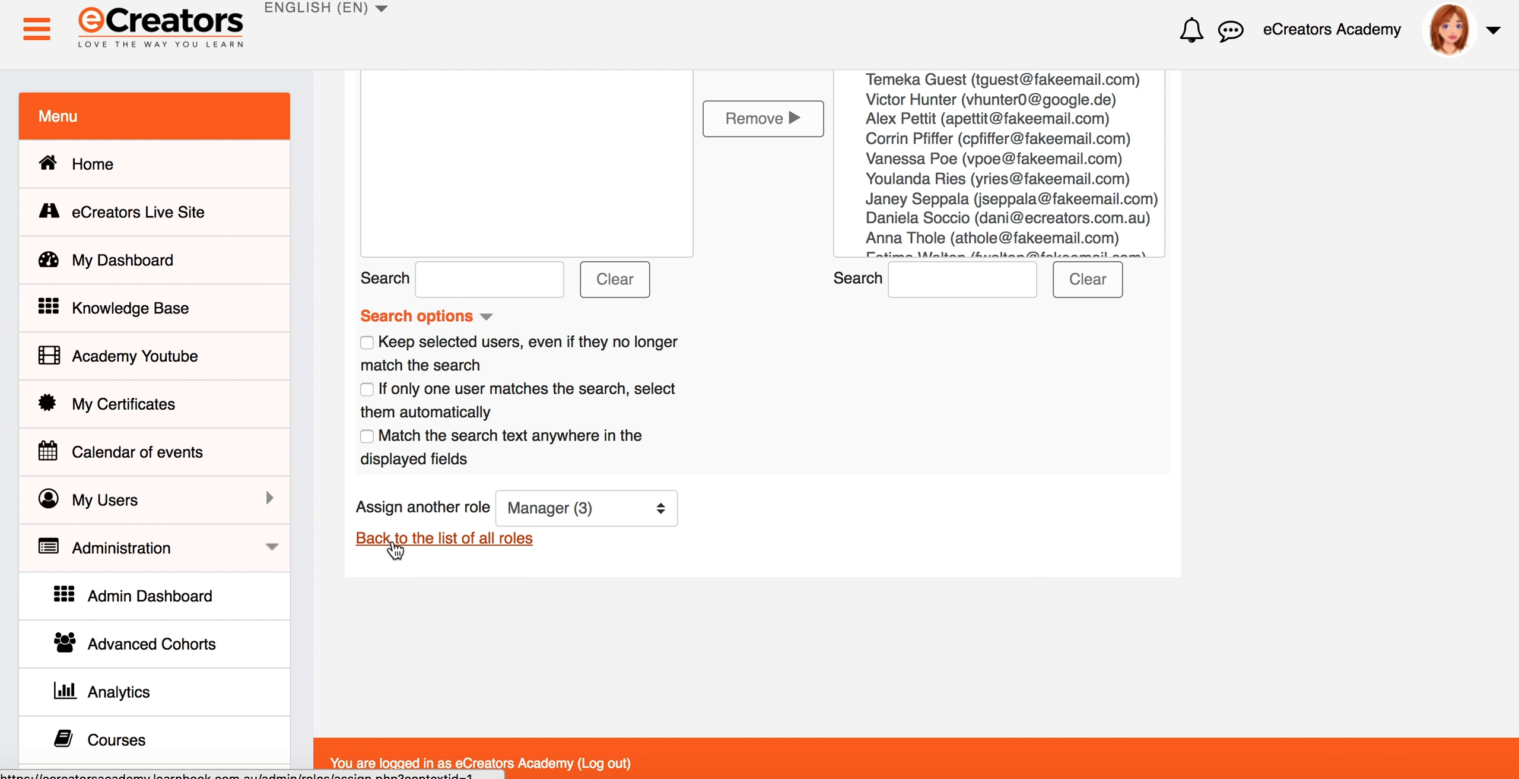
{"action": "left_click", "coordinate": [420, 539]}
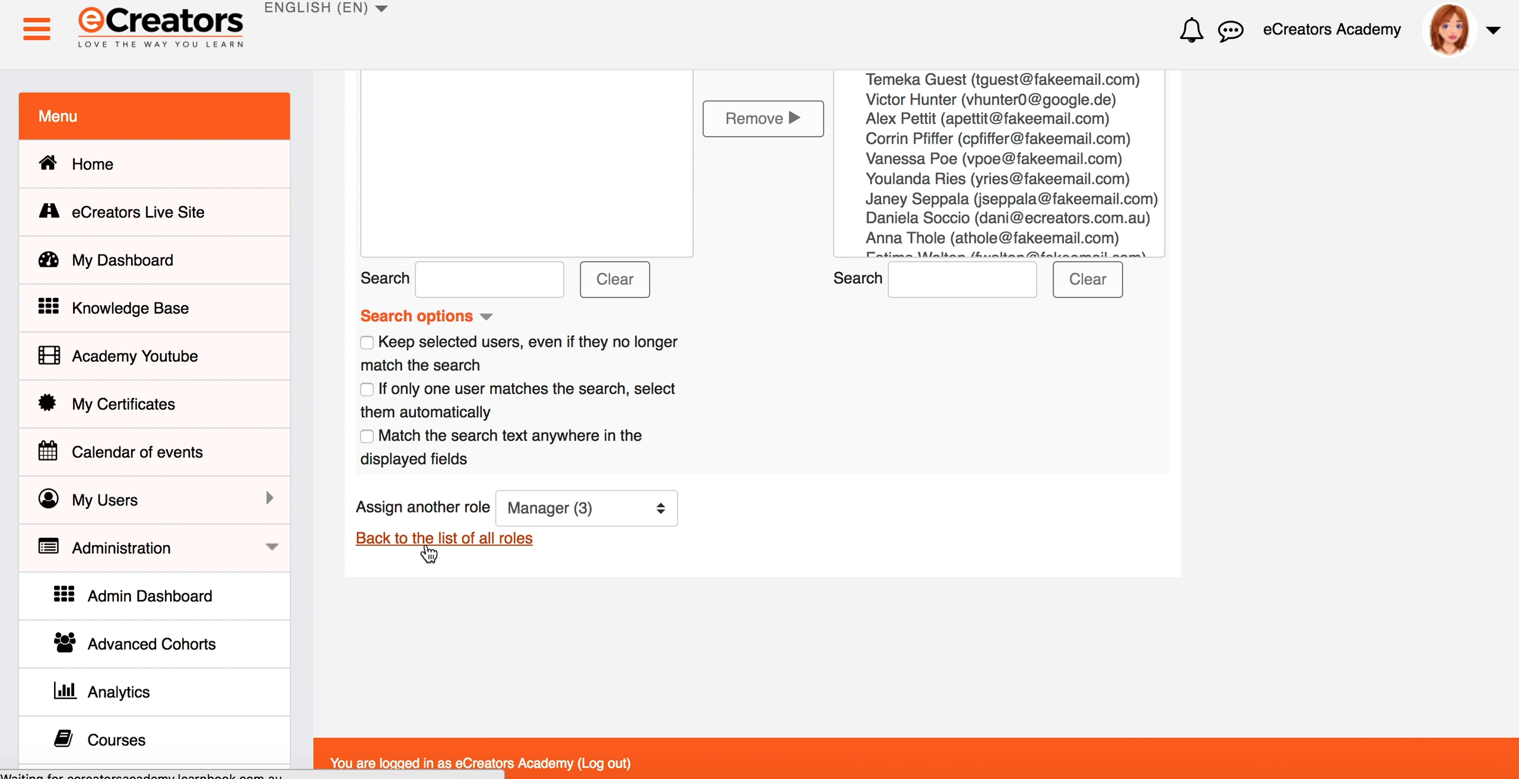